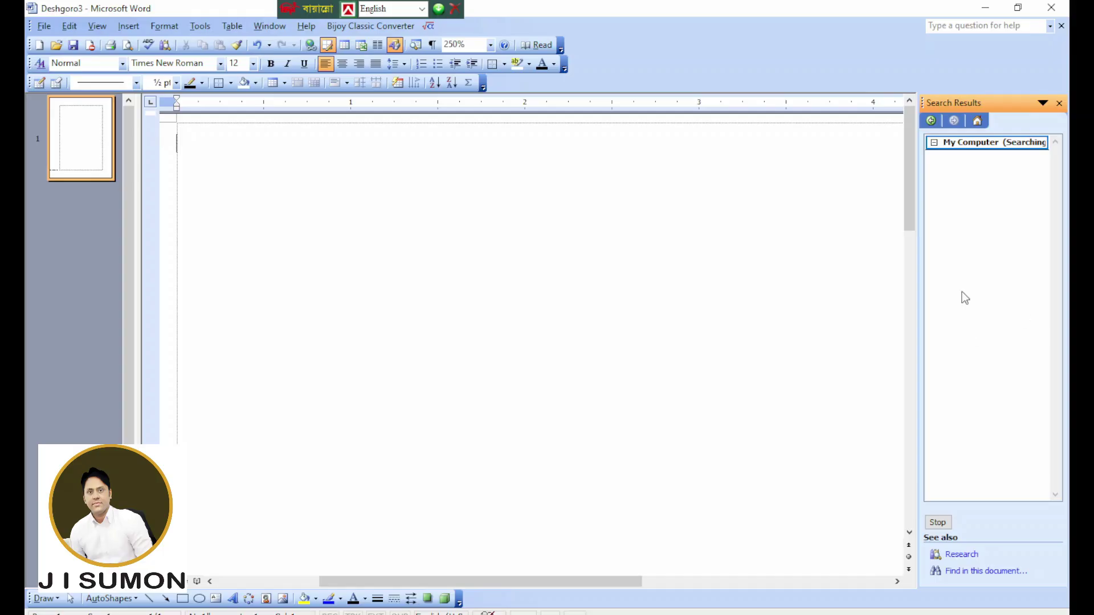
Step: Enter the line "WE are learning Print Preview" at the start of the blank document
click(534, 251)
text(WE )
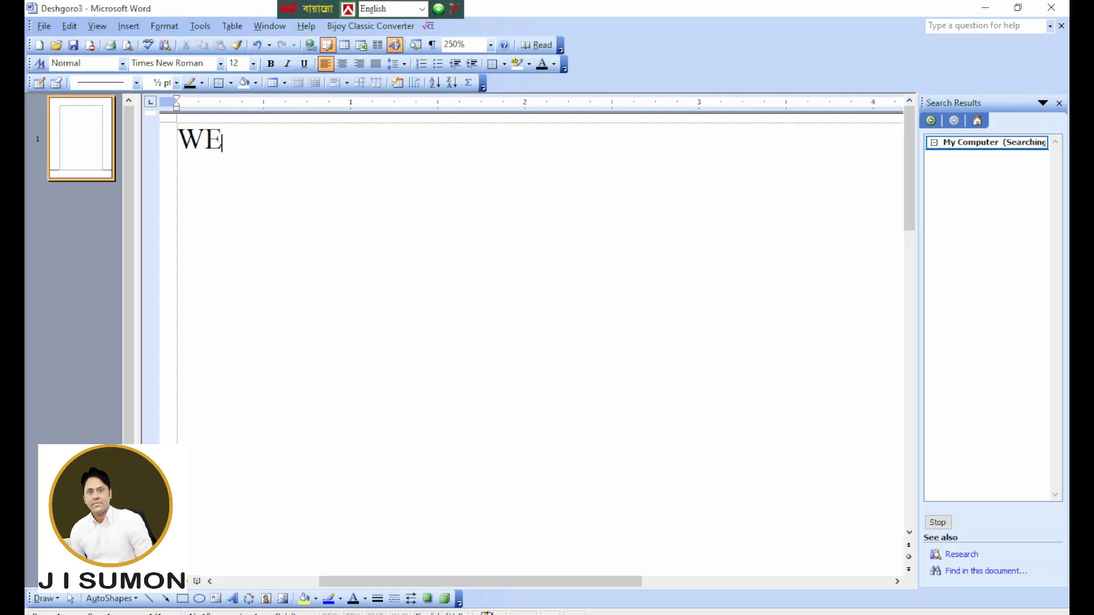
text(are le)
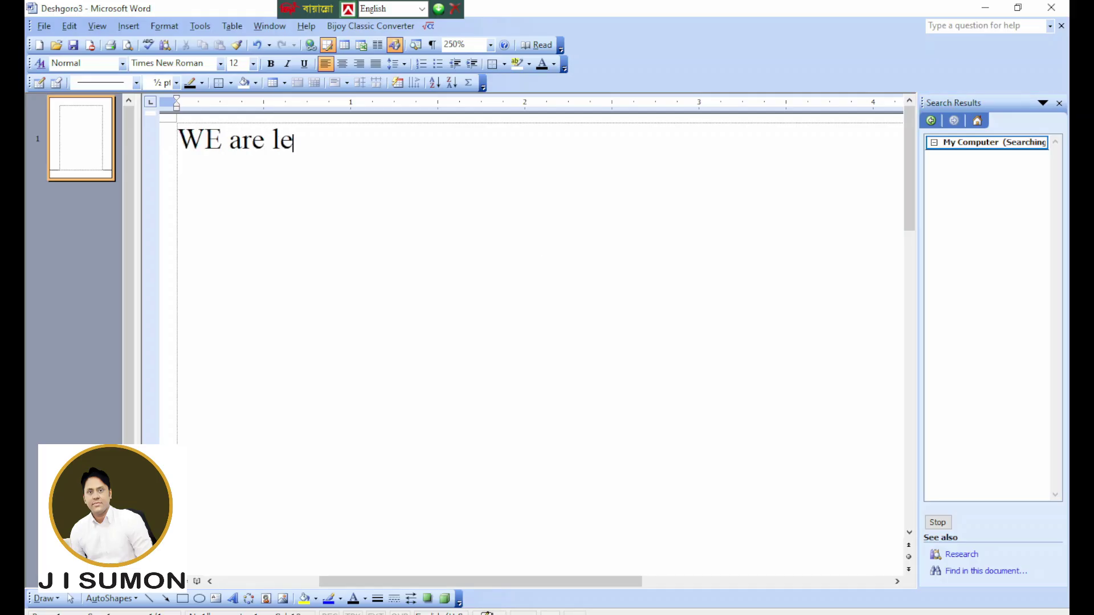
text(arning )
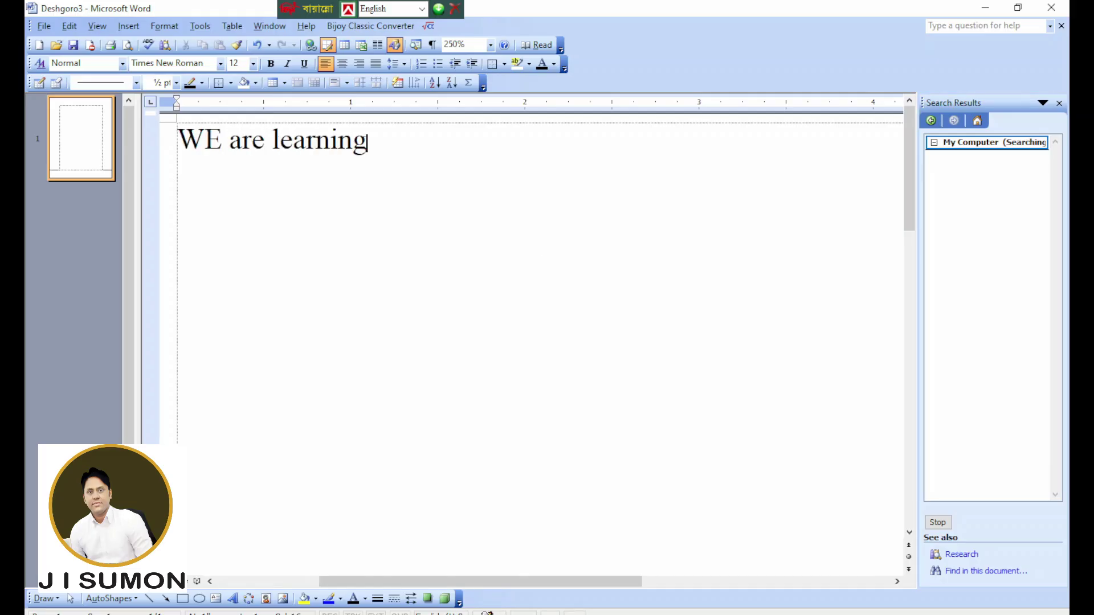
text(Prin)
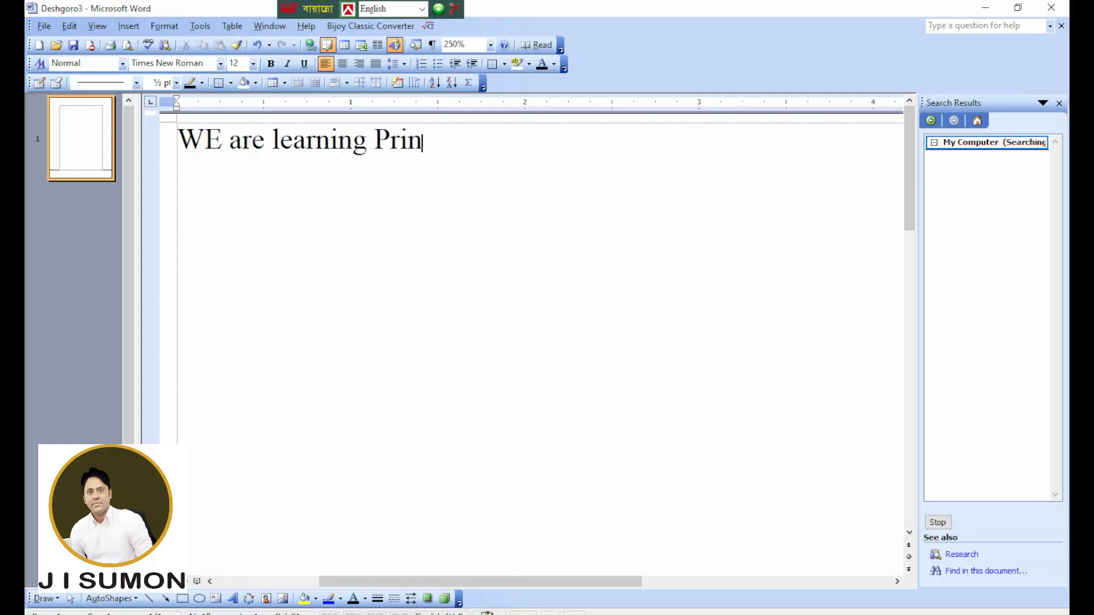
key(BackSpace)
key(BackSpace)
text(int Preview)
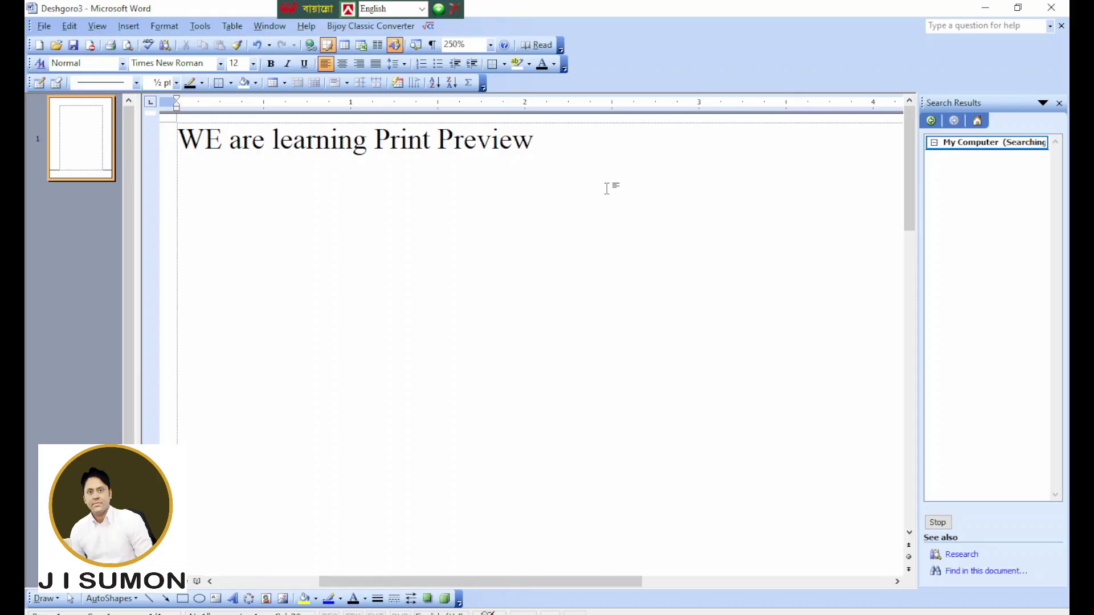
Step: Correct the first word of the line to "We" and return the cursor to the line's end
click(226, 140)
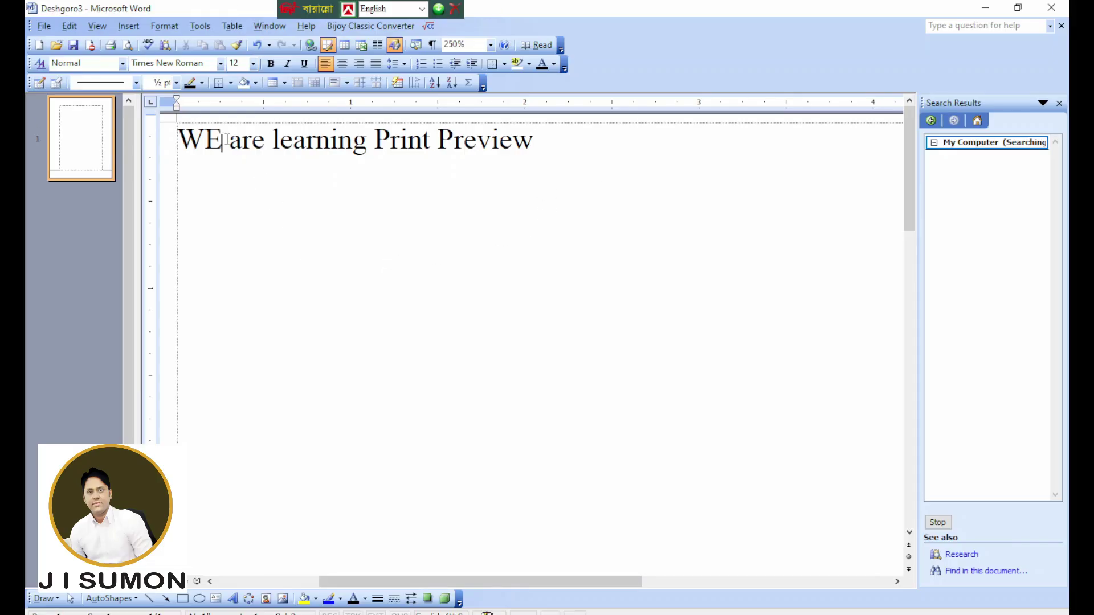
key(BackSpace)
text(e)
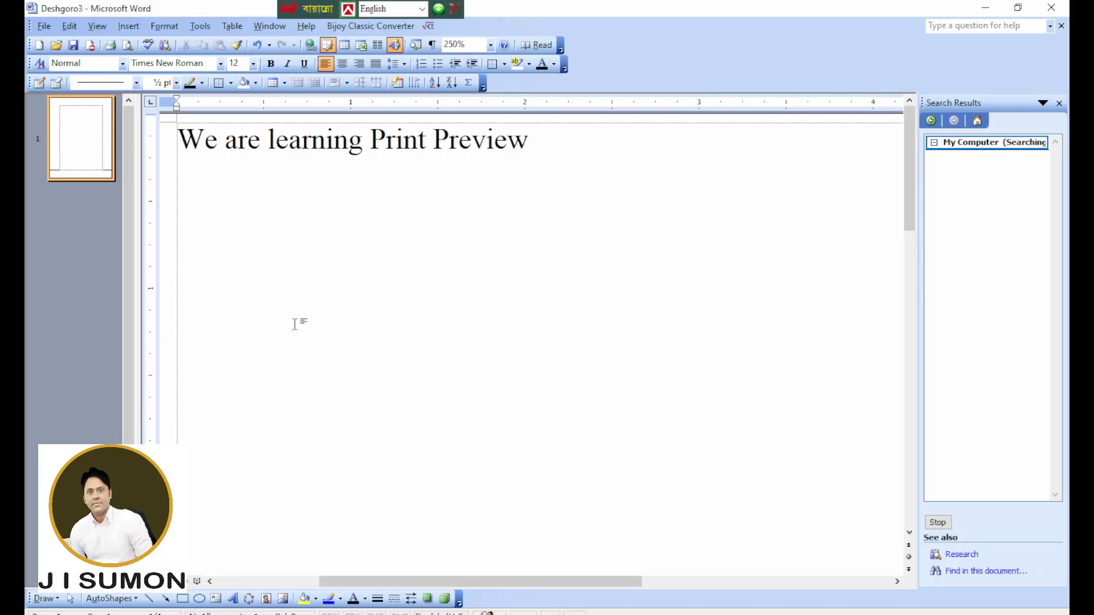
key(Right)
key(Right)
key(Right)
key(Right)
key(Right)
click(570, 154)
Step: Show the document in Print Preview, zoom in to 100% and back out on the text, and close the preview
click(44, 26)
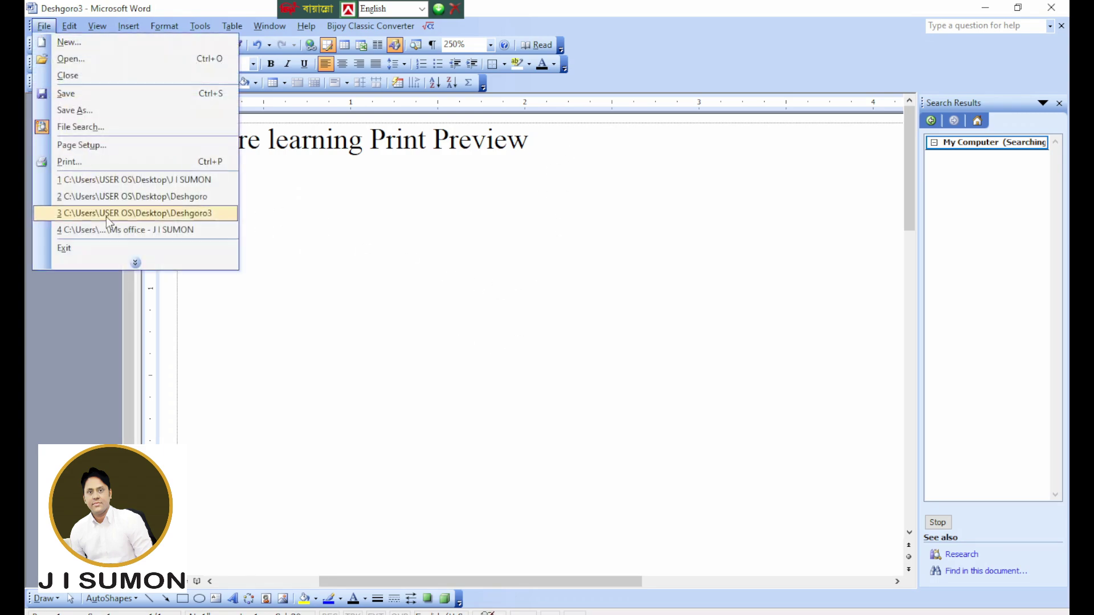
click(135, 263)
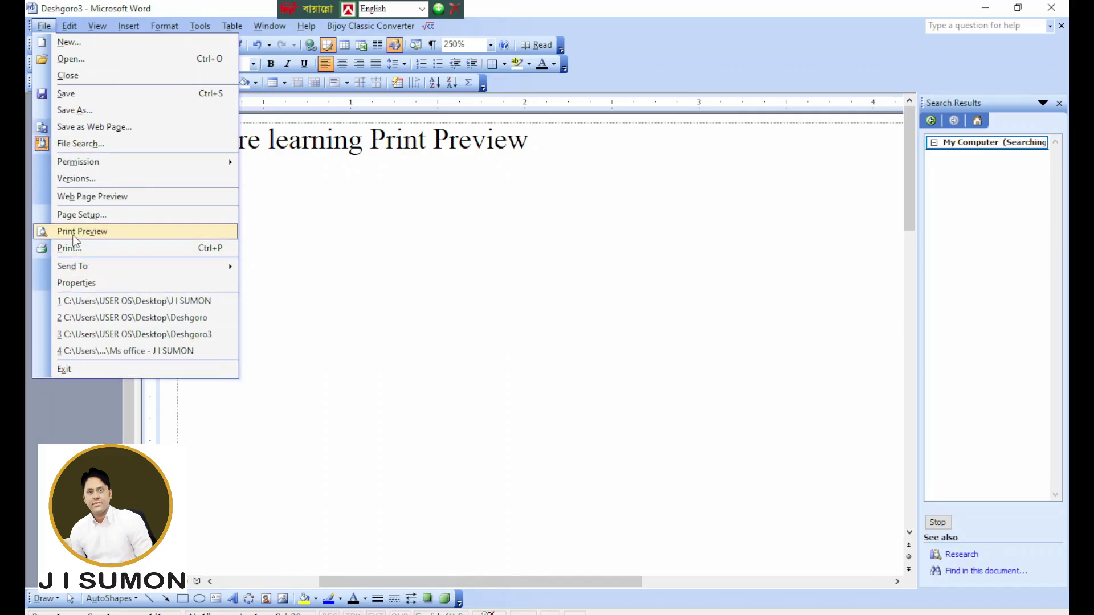
click(103, 238)
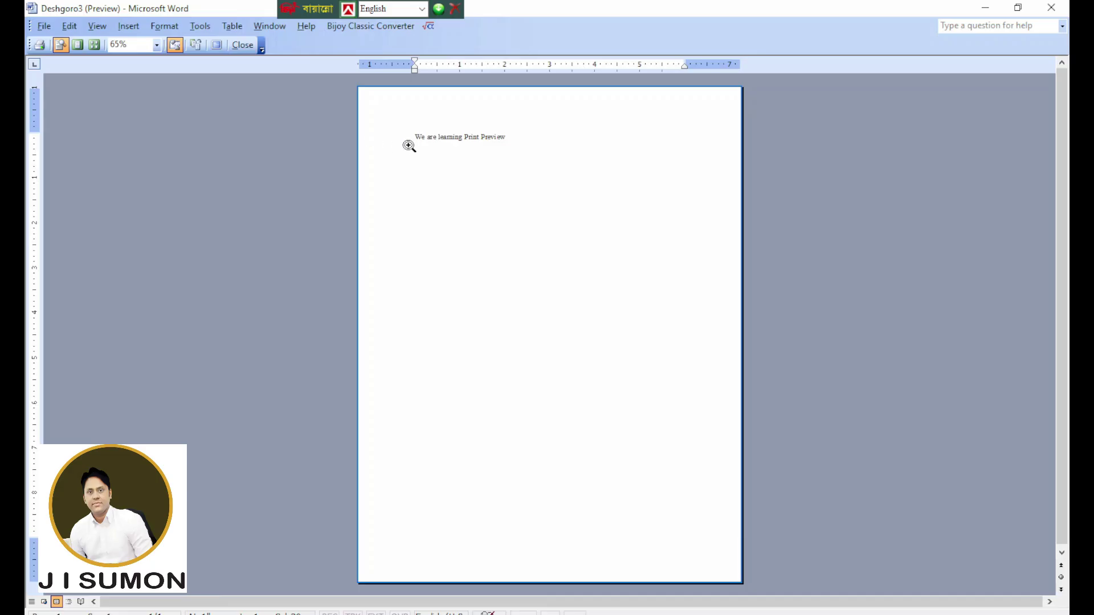
click(475, 145)
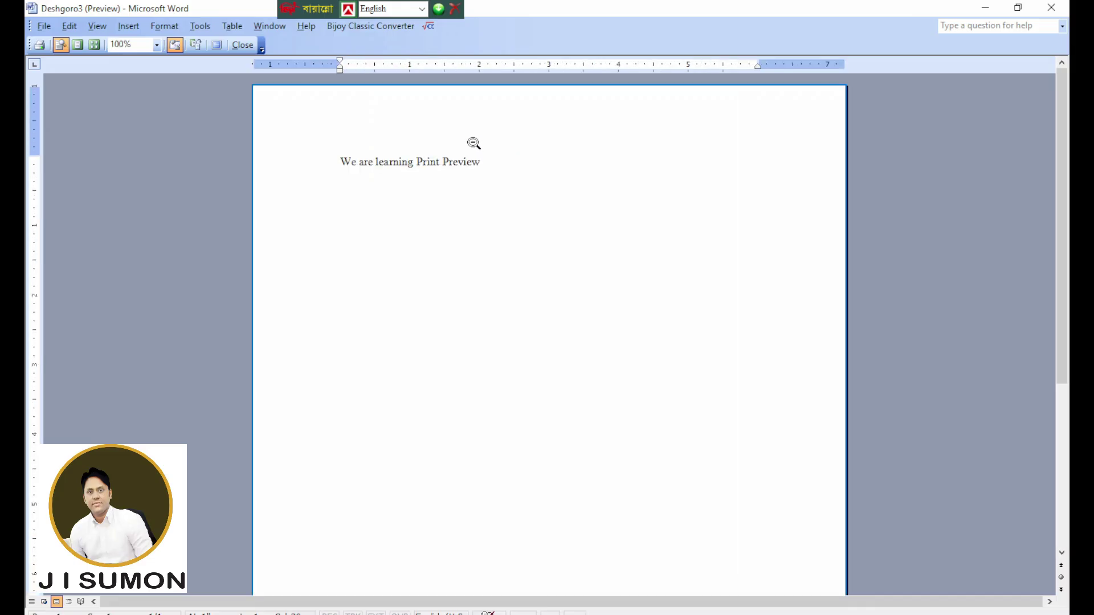
click(428, 171)
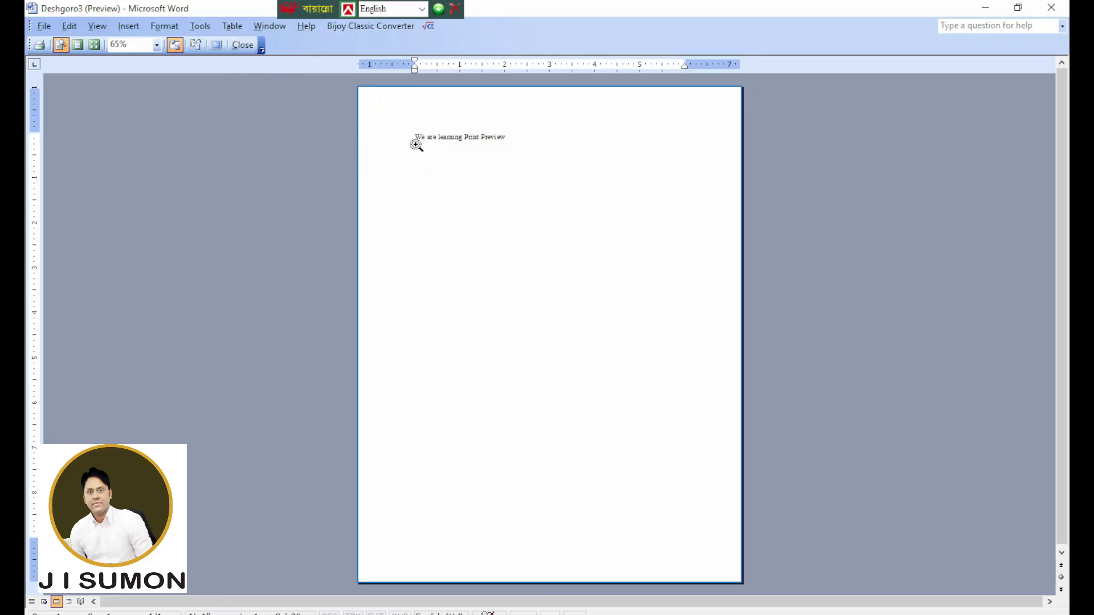
click(245, 46)
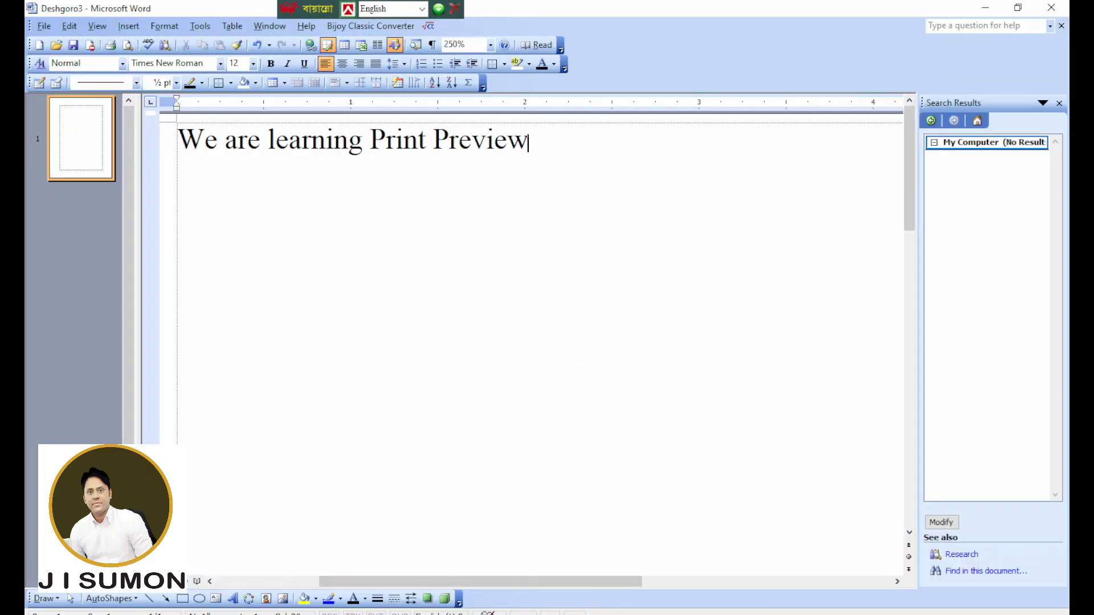
Step: Switch to the Ms office notes document and examine the Rule-9 Print preview instructions and the shortcut in its first note
click(450, 567)
scroll(496, 399, down, 6)
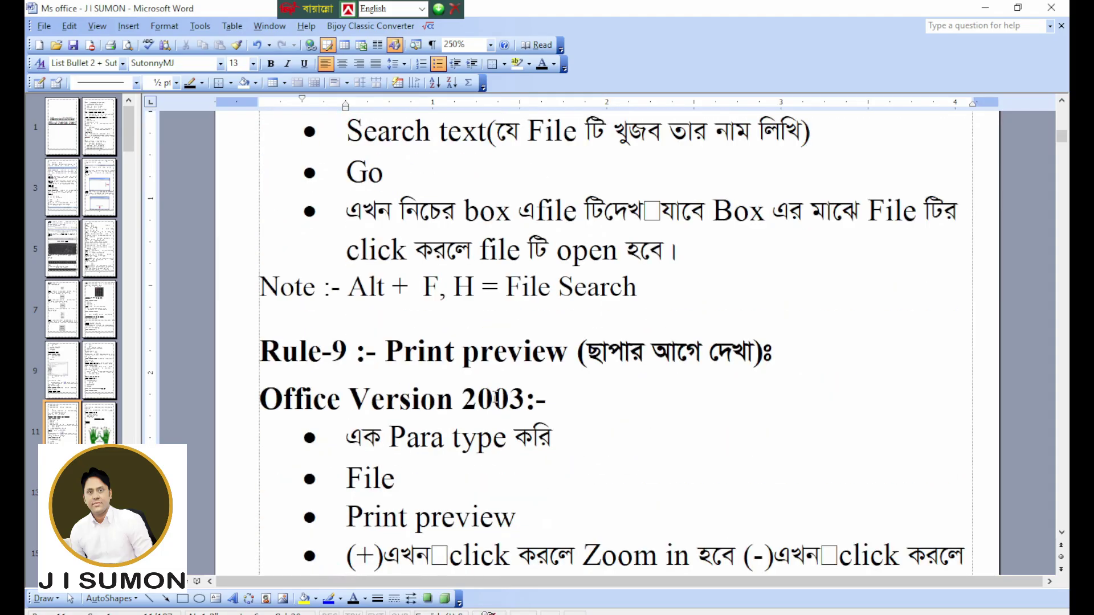
scroll(495, 399, down, 5)
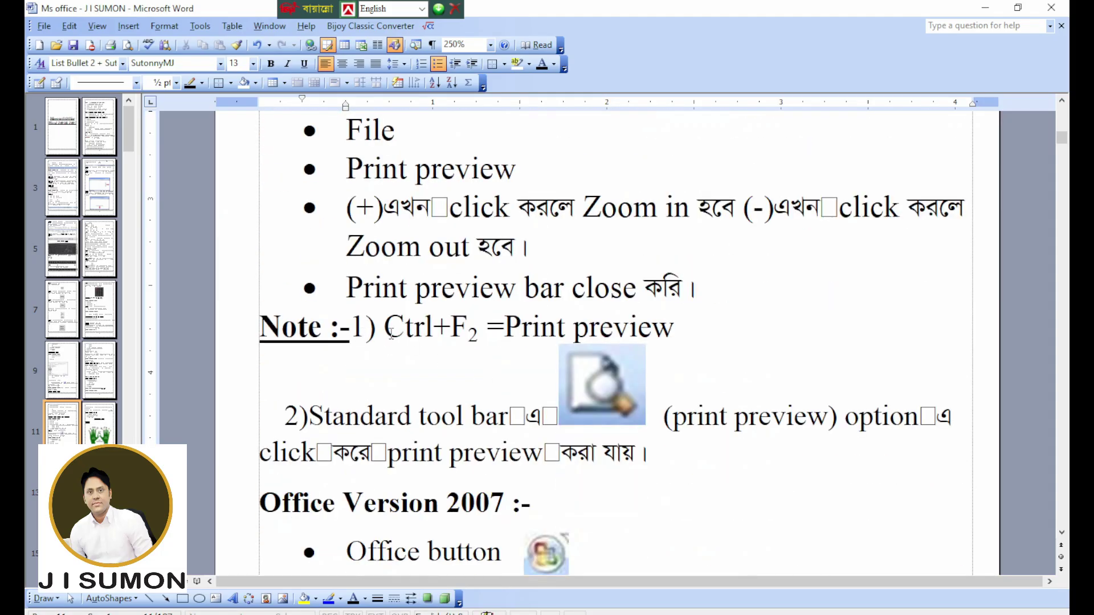
drag(391, 333, 675, 329)
click(694, 328)
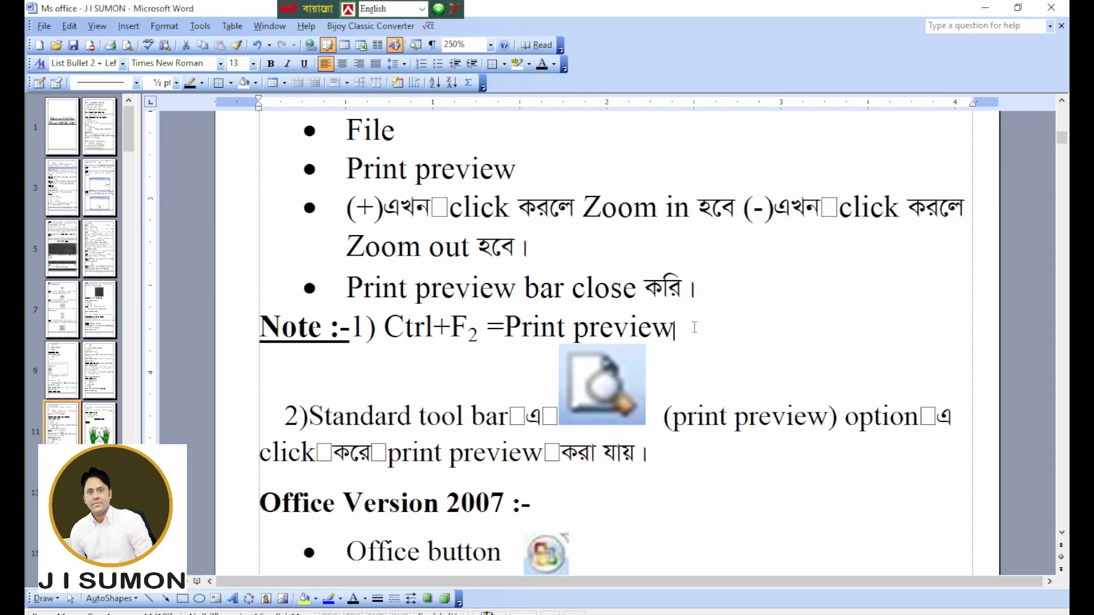
Step: Switch back to the Deshgoro3 document and show and close its Print Preview twice, using the shortcut and the standard toolbar option
mouse_move(558, 577)
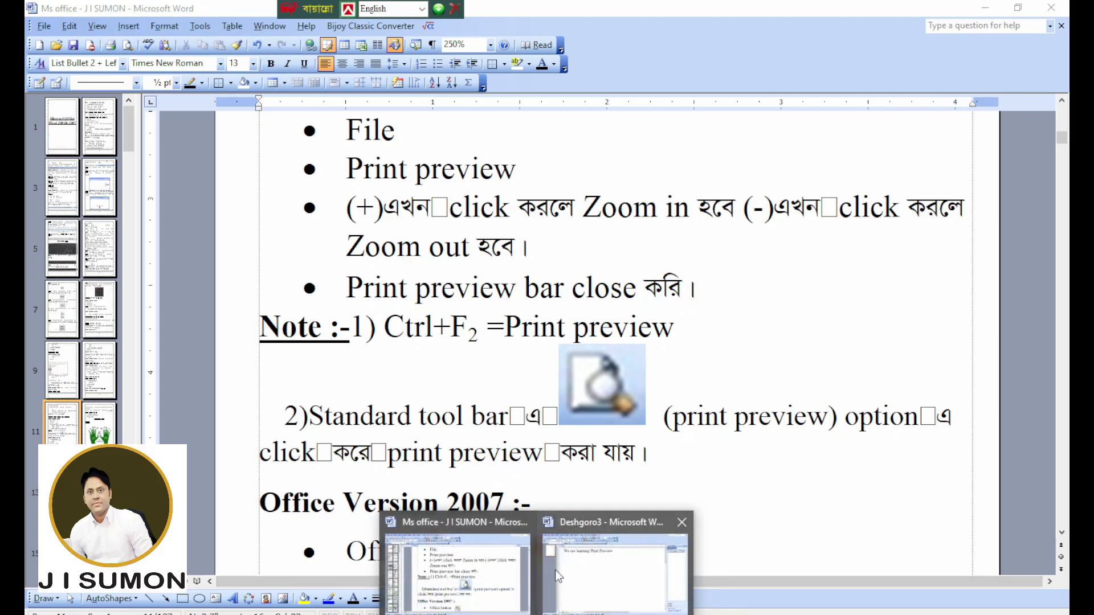
click(615, 572)
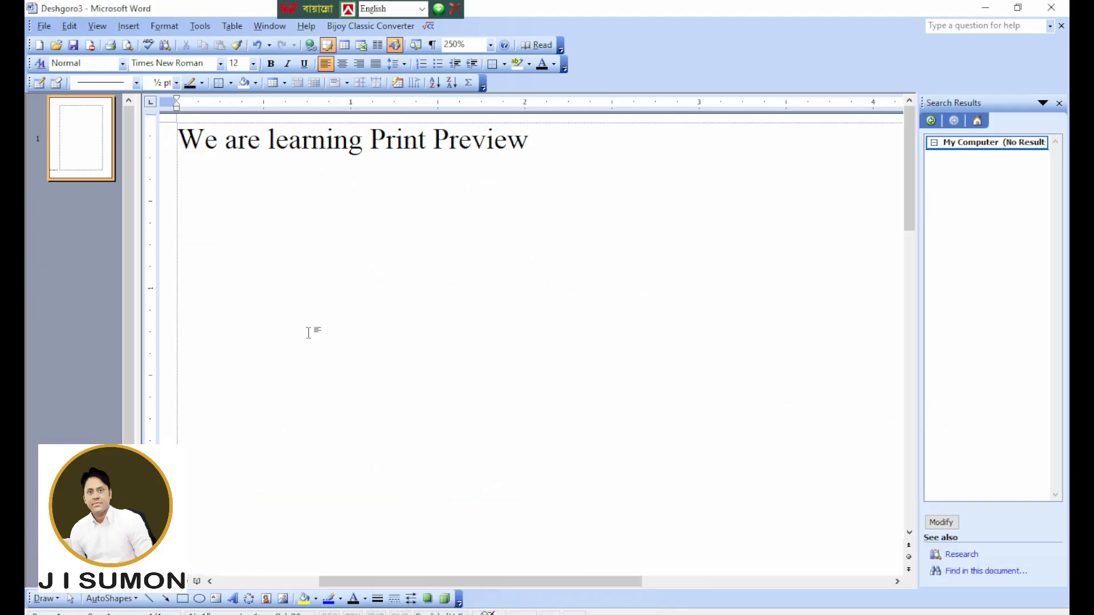
key(ctrl+F2)
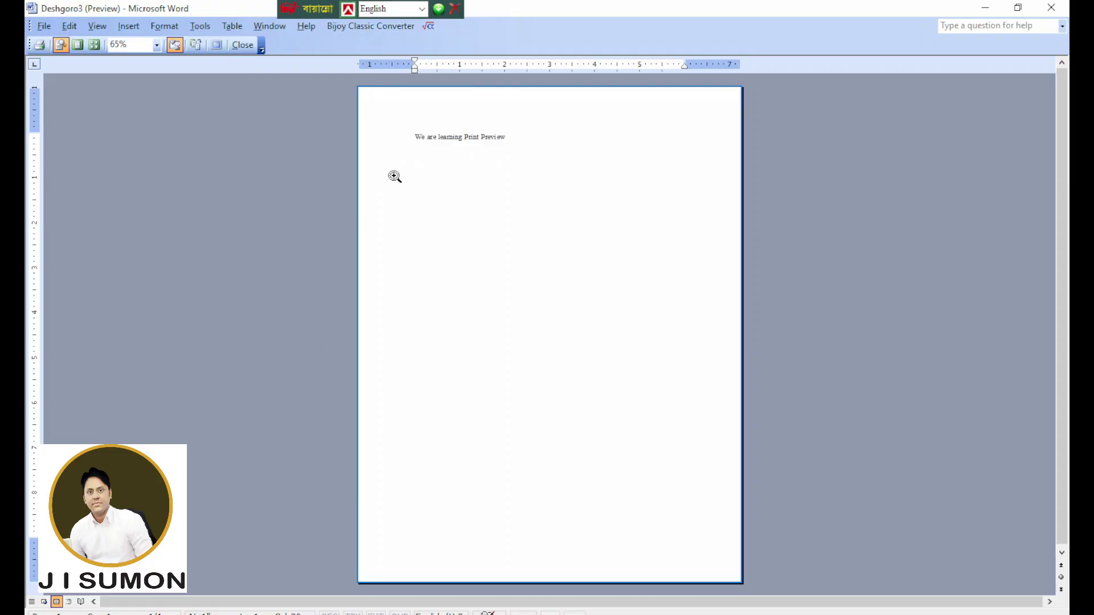
key(Escape)
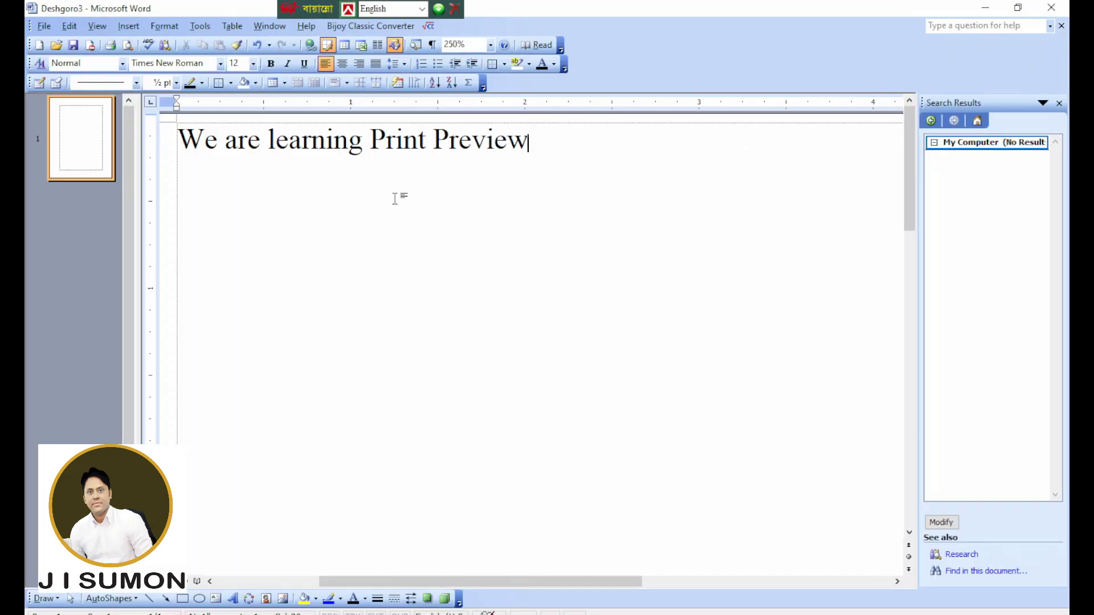
click(128, 52)
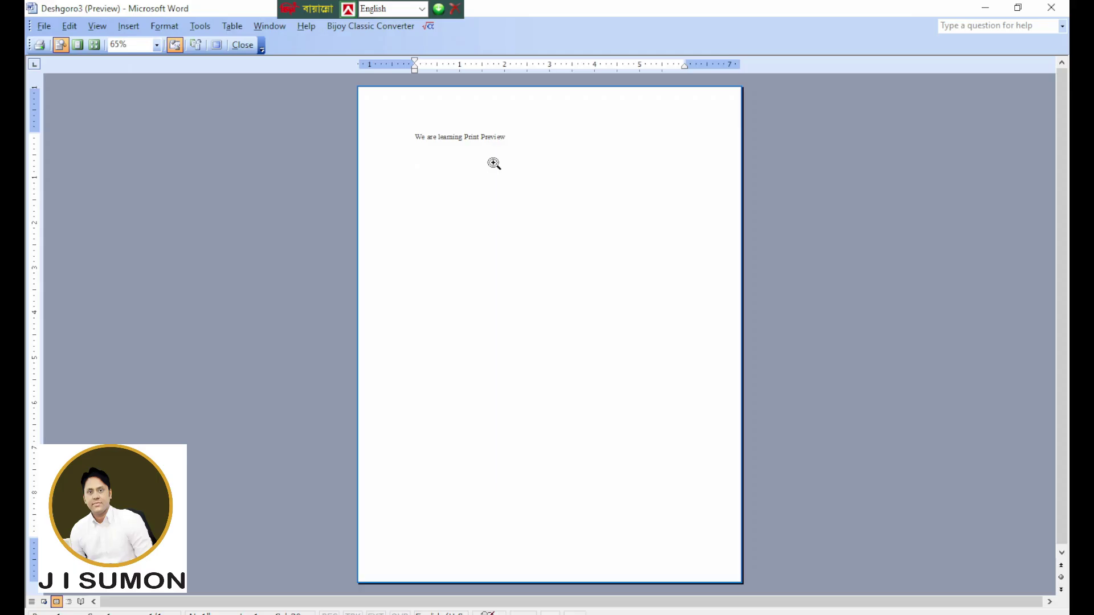
key(Escape)
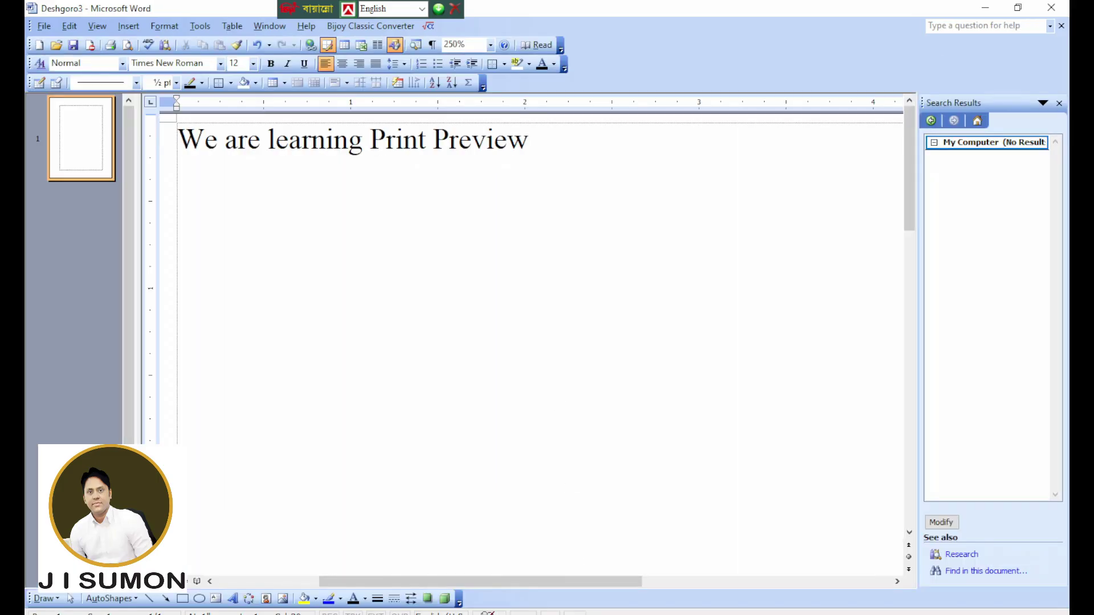
Step: Return to the Ms office notes document and examine the second Print preview note about the standard tool bar
mouse_move(536, 612)
click(456, 567)
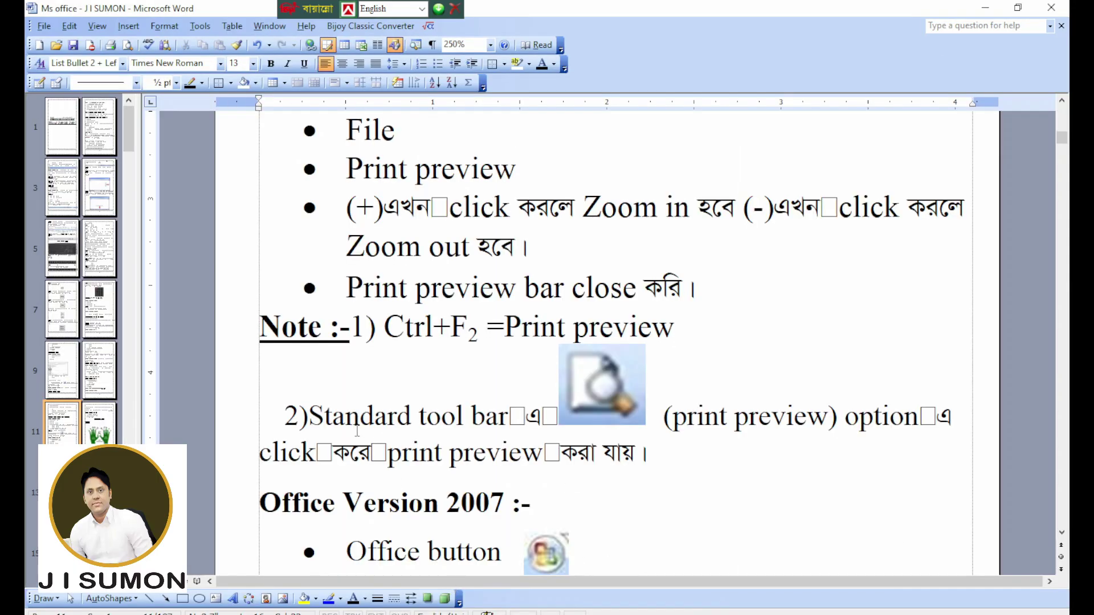
drag(310, 415, 561, 410)
click(628, 405)
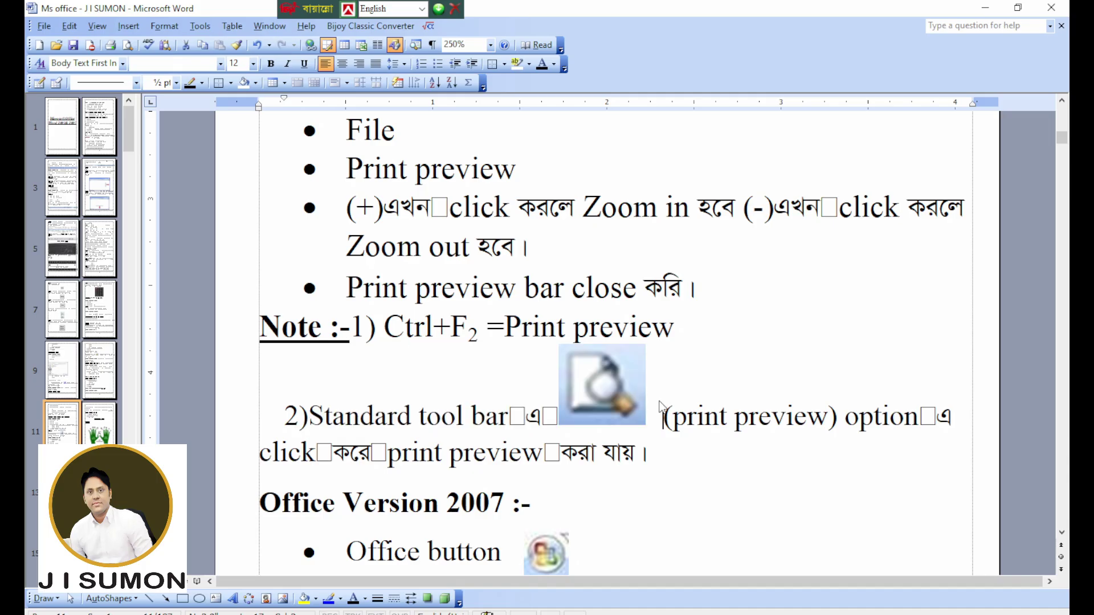
Step: Delete the stray box characters after "option", around "এ" following "bar", after "print preview" and after "করে" in note 2, leaving a space after "করে"
click(915, 429)
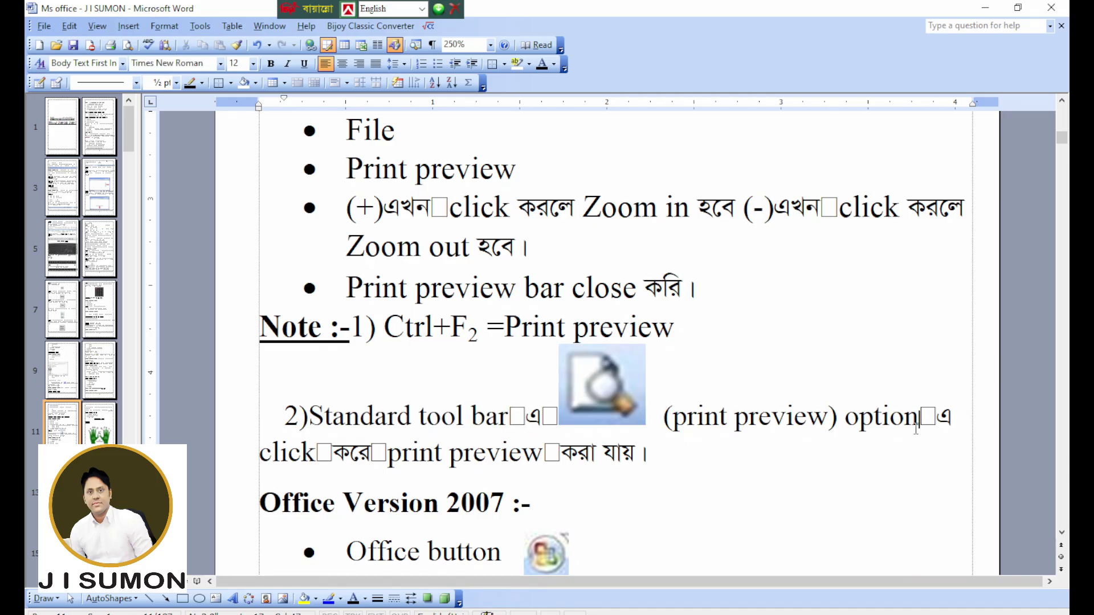
key(Delete)
click(516, 416)
key(Delete)
key(Delete)
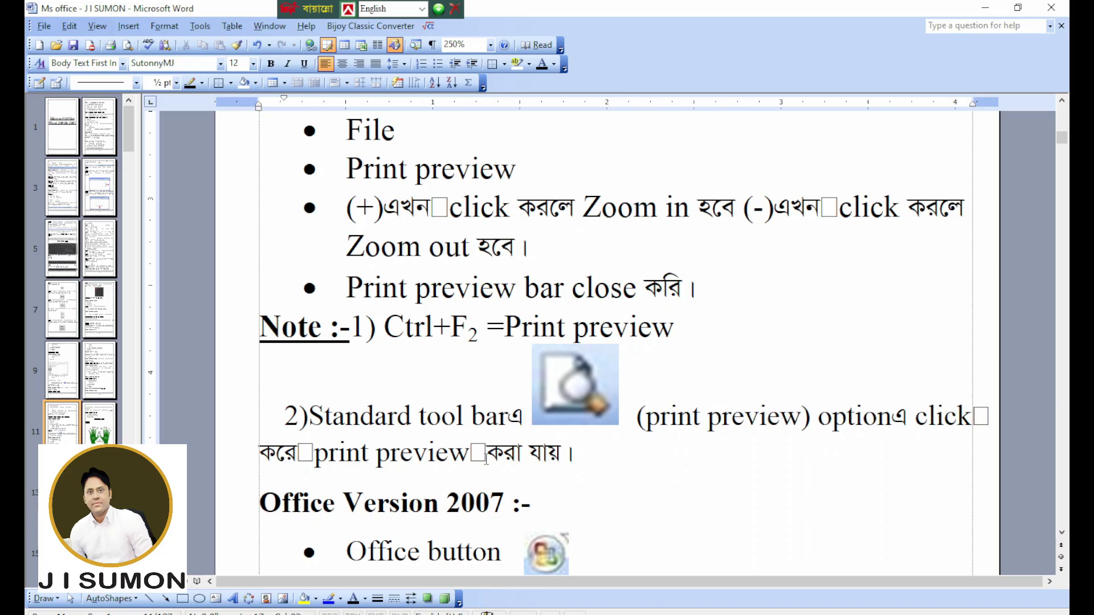
click(475, 453)
key(Delete)
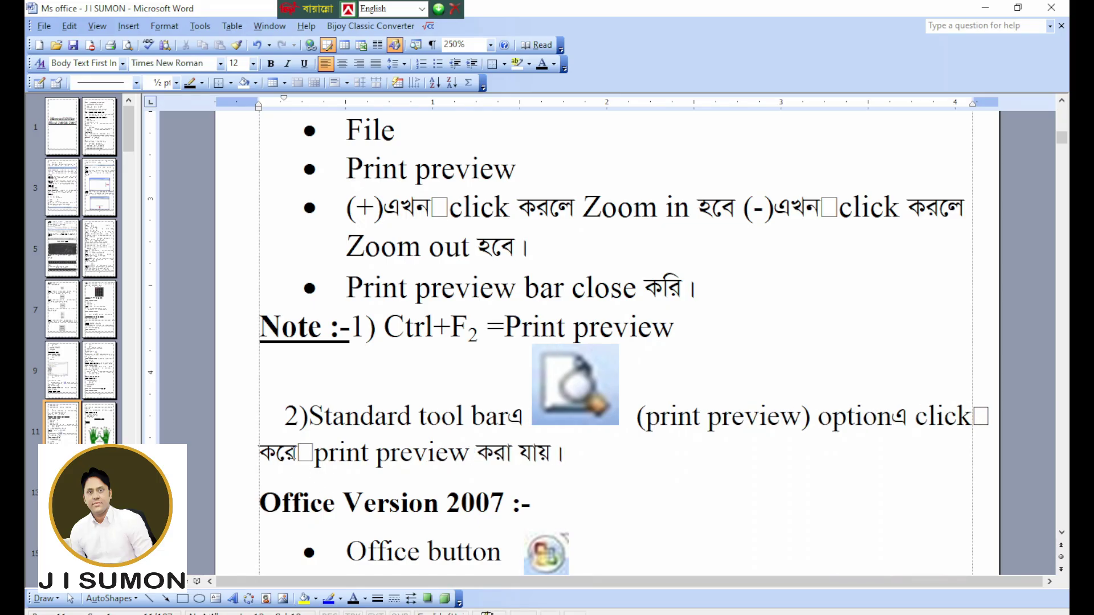
click(299, 453)
key(Delete)
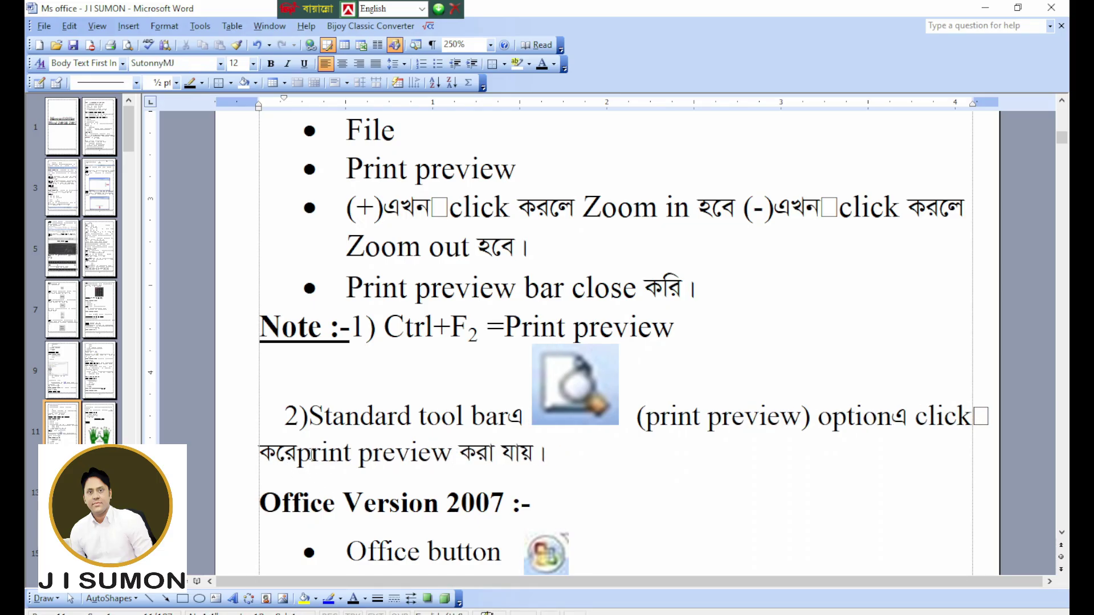
key(End)
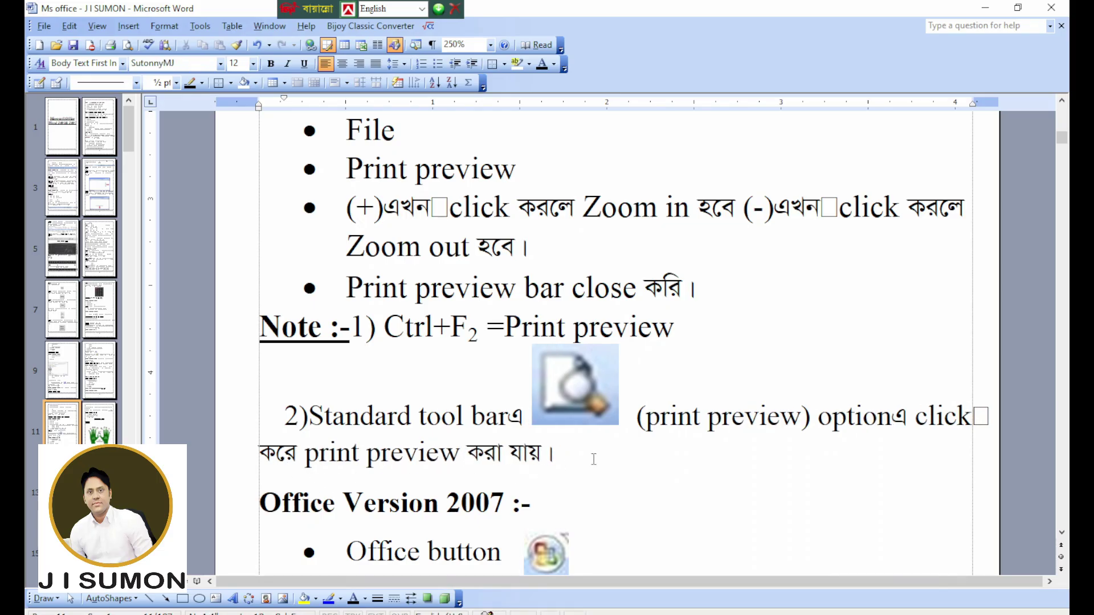
Step: Examine the Rule-10 section on exiting M/S Word in the notes, highlighting its heading and the Office Version 2003 line
click(719, 332)
scroll(580, 346, down, 4)
scroll(580, 346, down, 3)
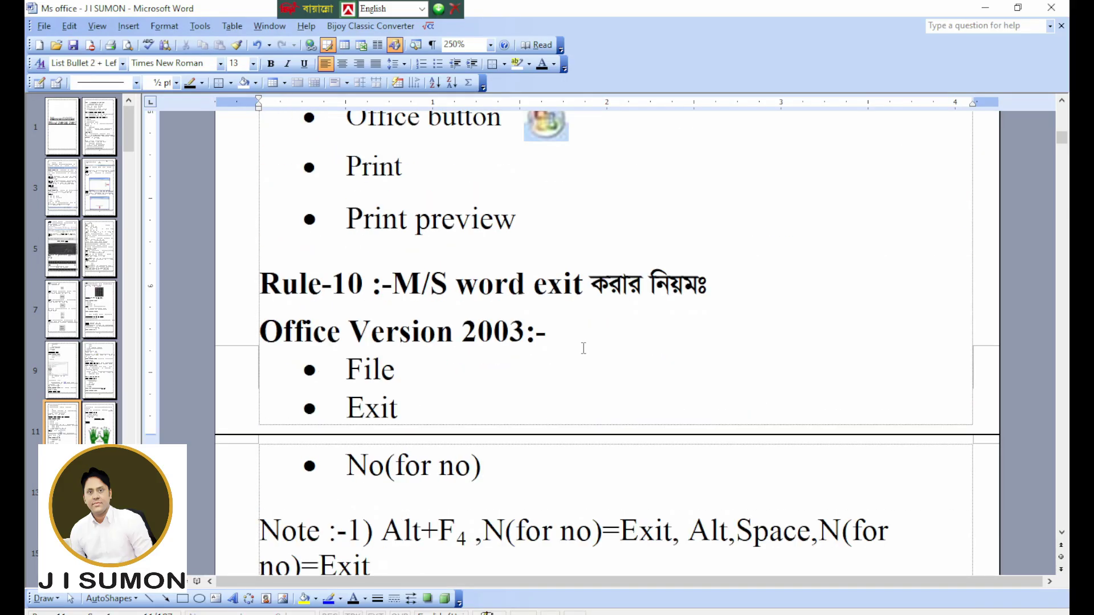
drag(386, 287, 681, 317)
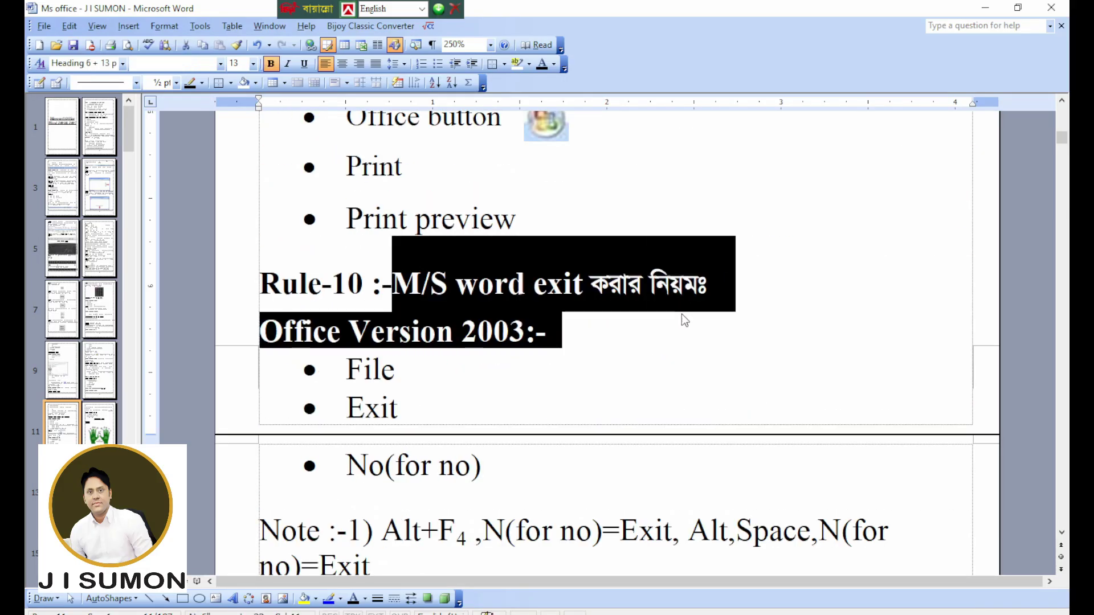
scroll(671, 326, down, 2)
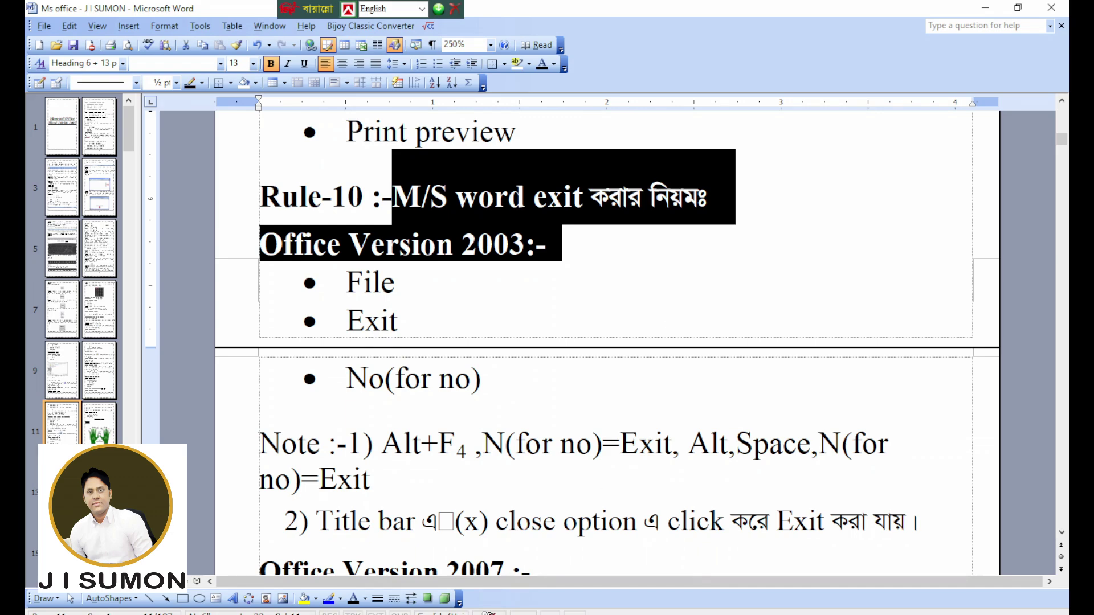
Step: Switch to the Deshgoro3 document, try to exit Word from there and cancel the exit instead of saving
click(537, 614)
click(580, 591)
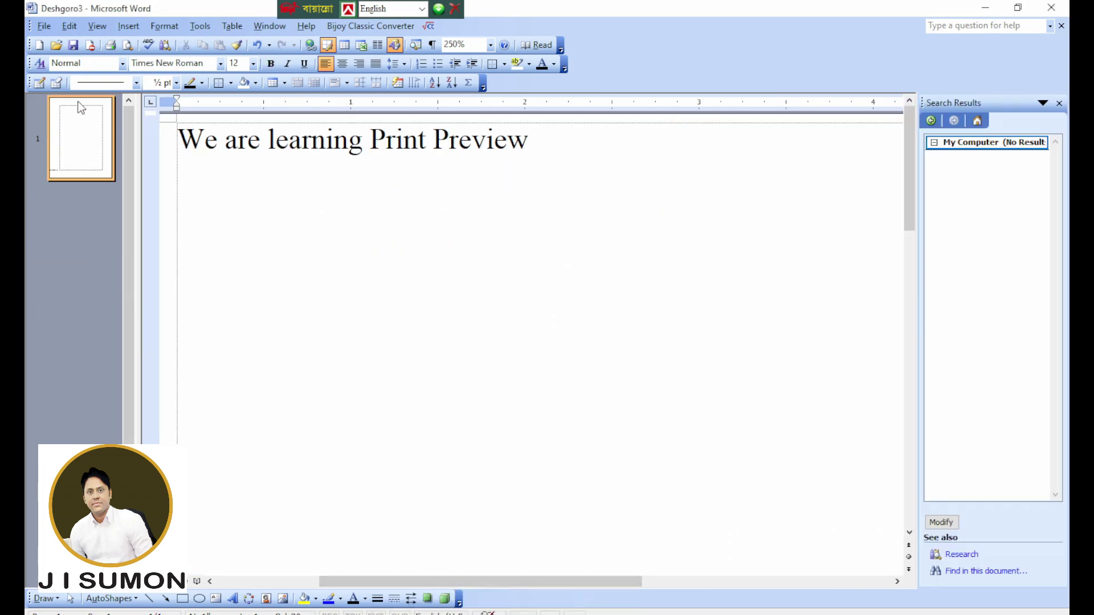
click(44, 26)
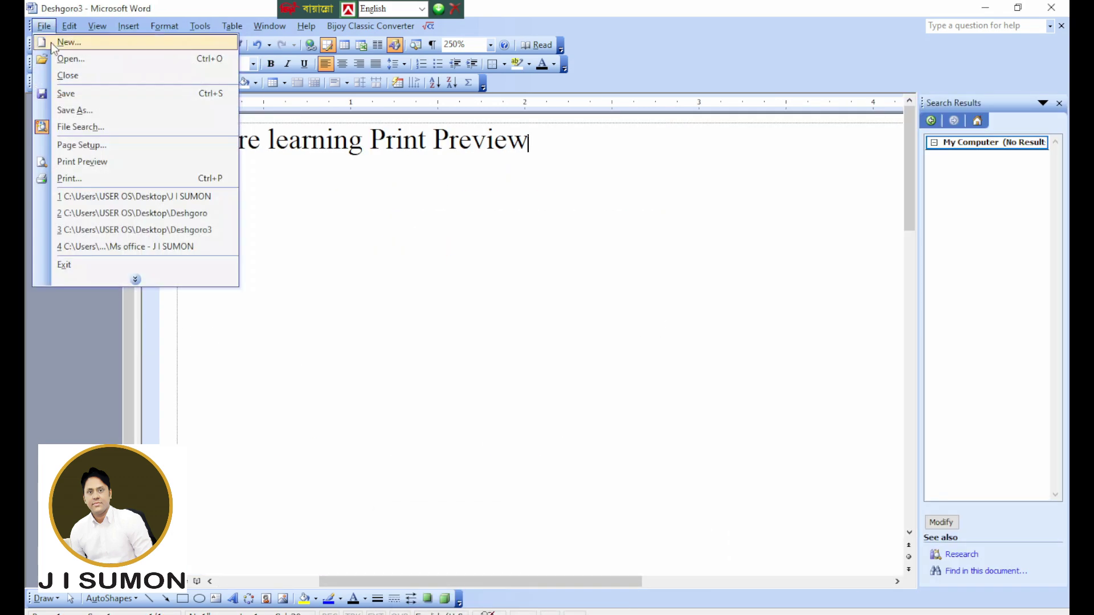
click(91, 266)
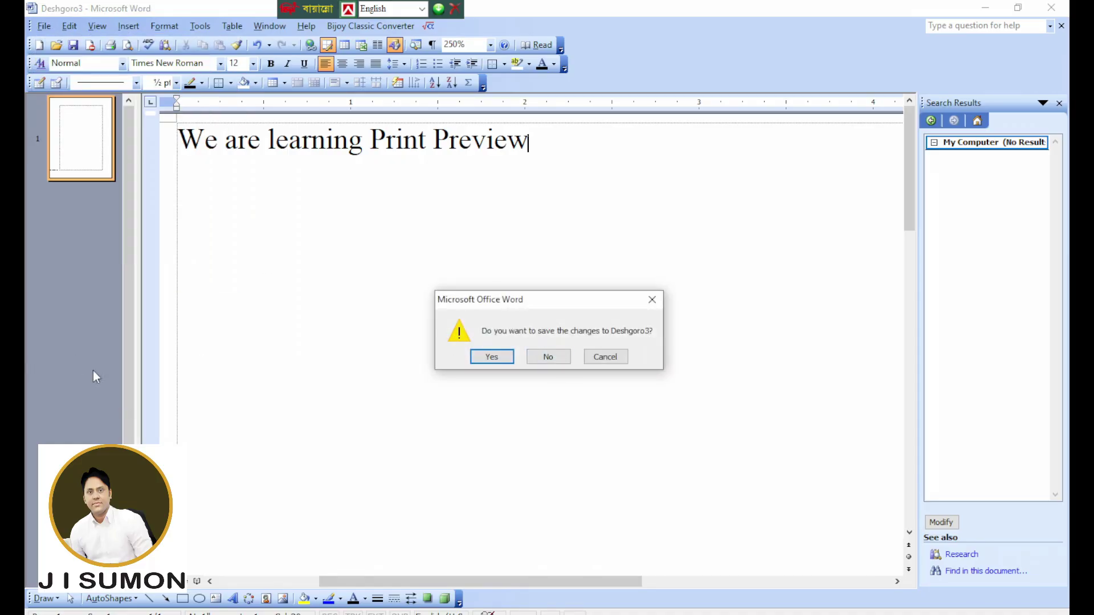
click(606, 358)
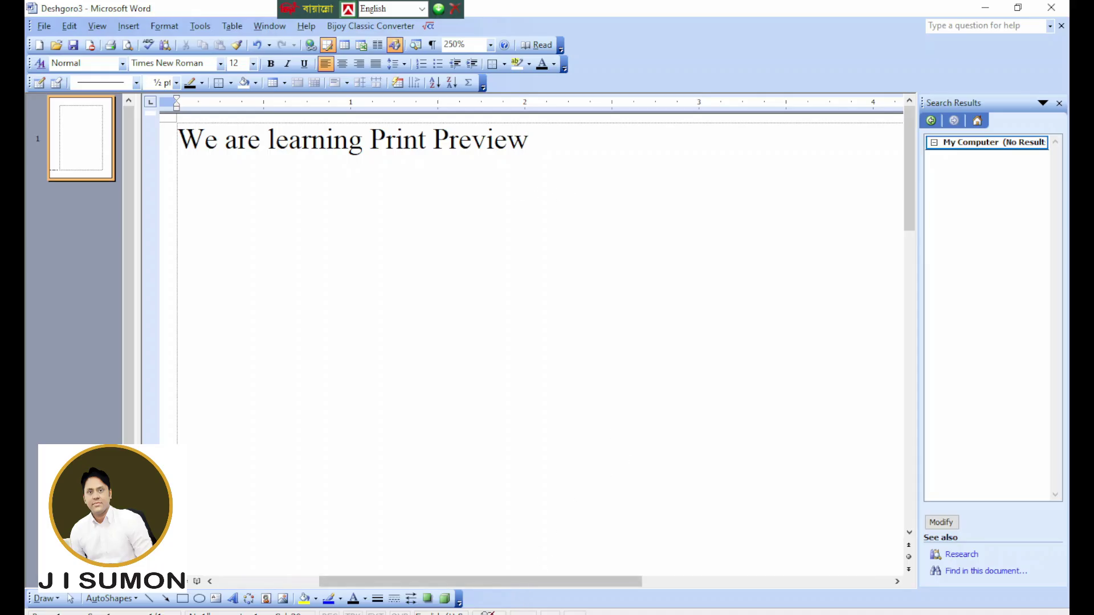
Step: Return to the Ms office notes, highlight the Rule-10 heading on exiting M/S Word and look through the typing-practice pages that follow
click(536, 614)
click(456, 564)
scroll(362, 422, up, 2)
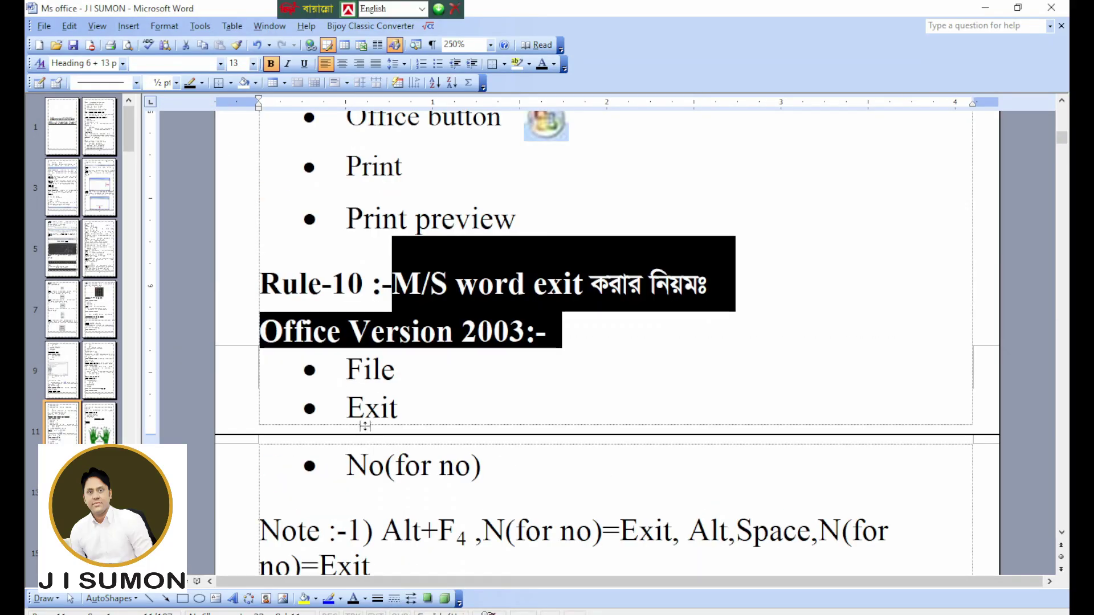
click(446, 310)
drag(422, 285, 712, 291)
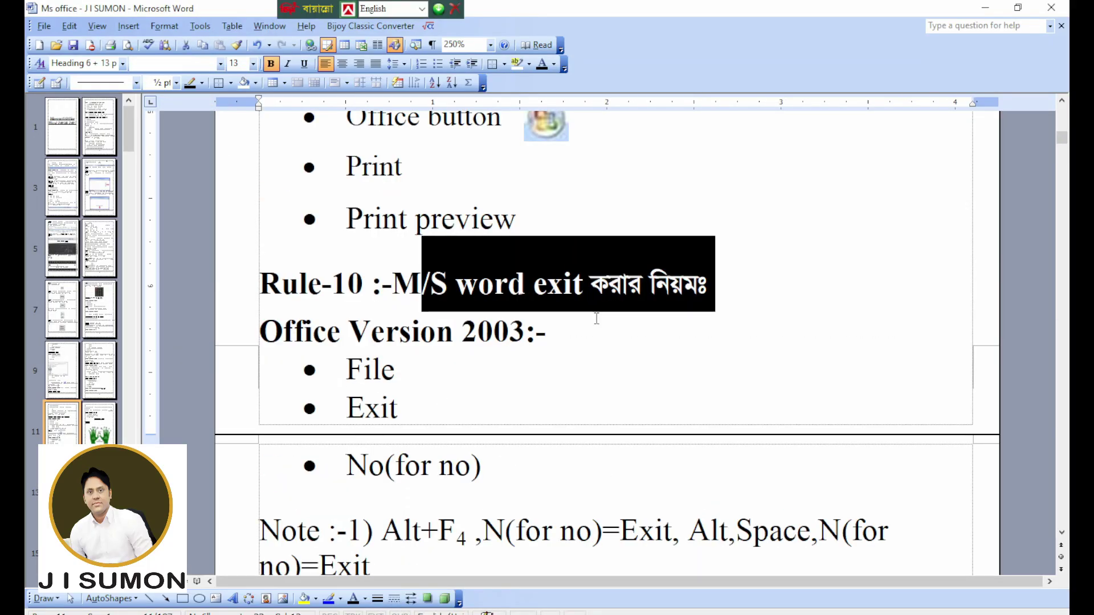
scroll(604, 327, down, 3)
scroll(604, 328, down, 8)
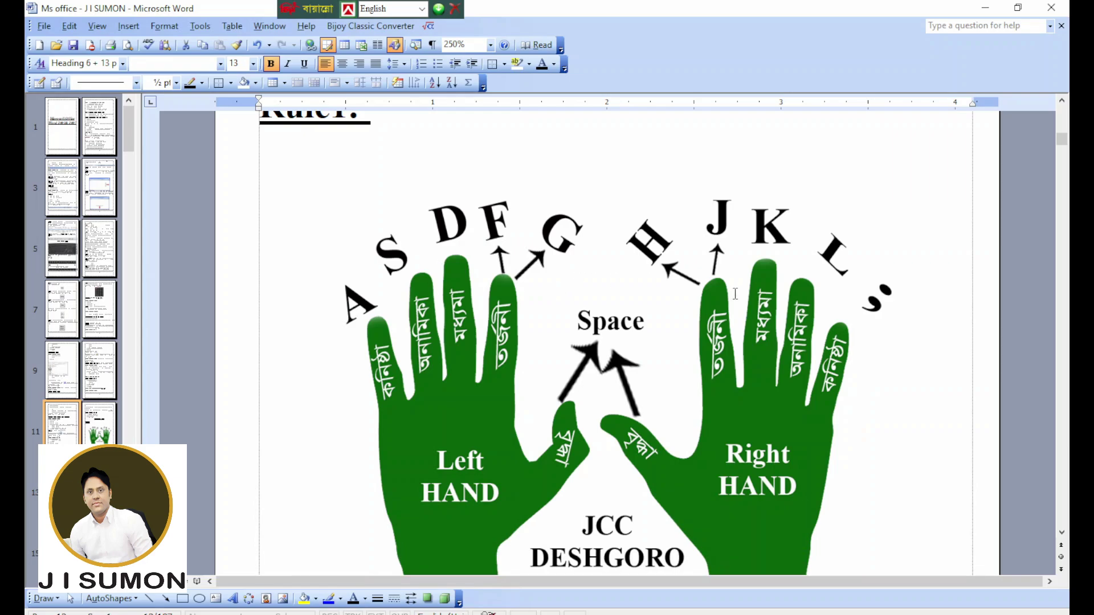
scroll(733, 306, down, 15)
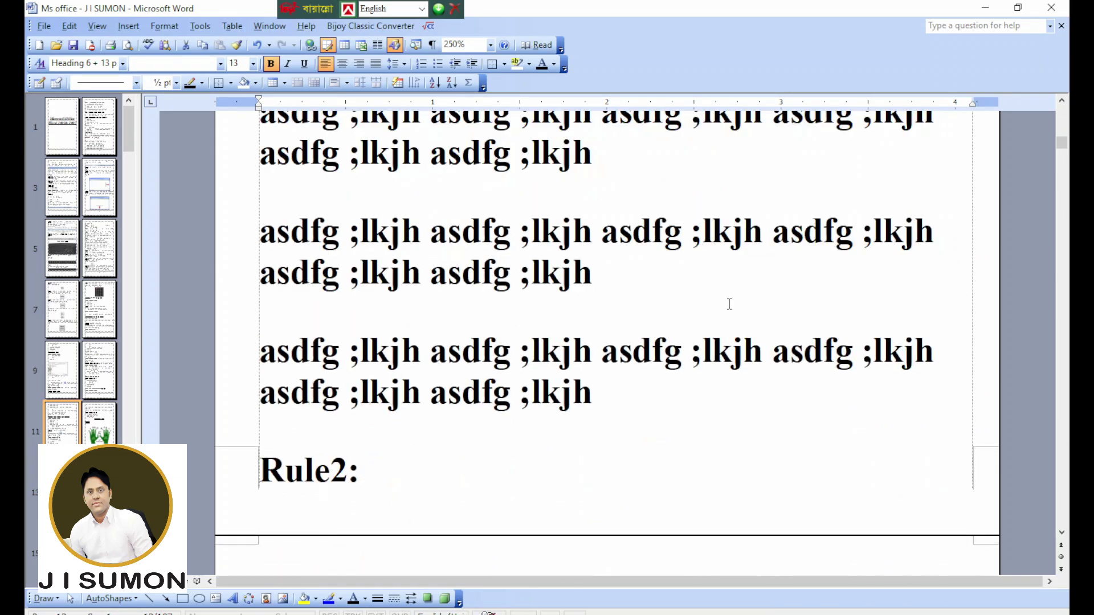
scroll(708, 379, down, 5)
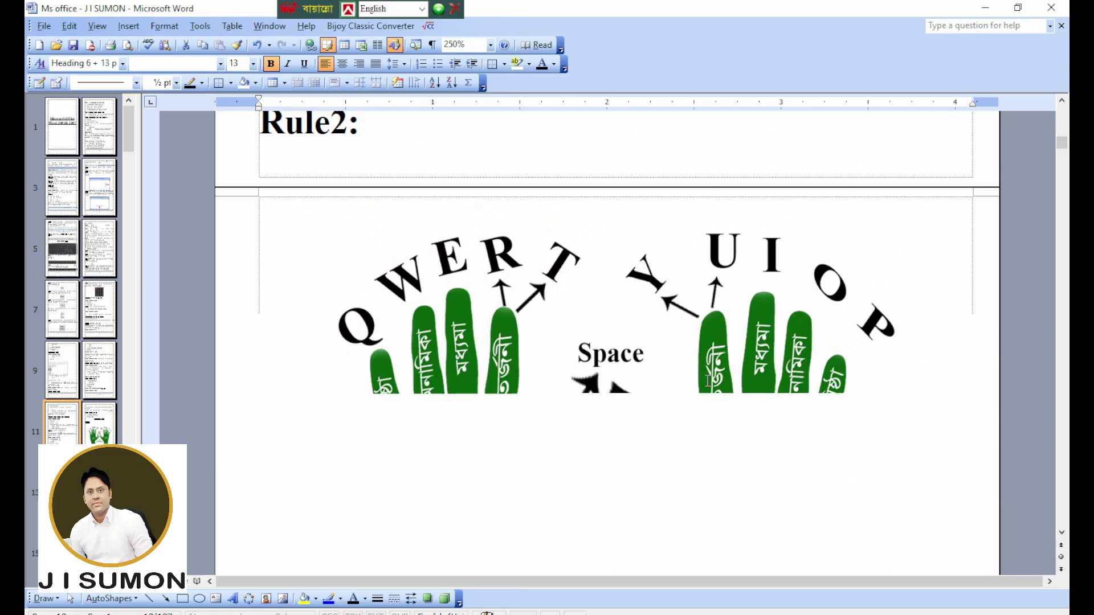
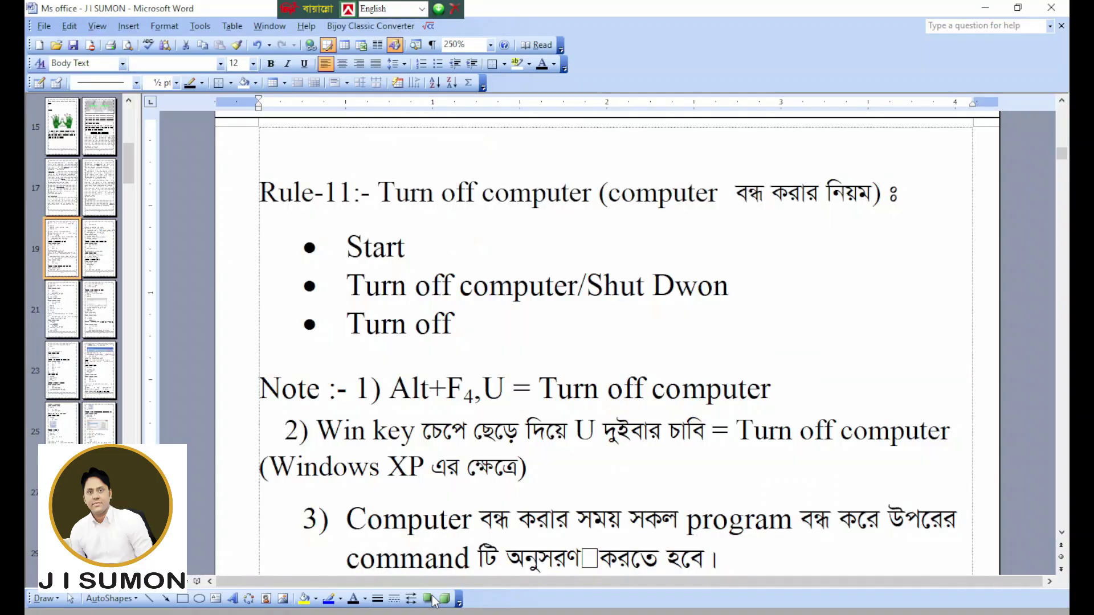
Step: Find Rule-12 below the Turn off computer rule and highlight its Select/Block heading text
click(621, 290)
scroll(620, 315, down, 5)
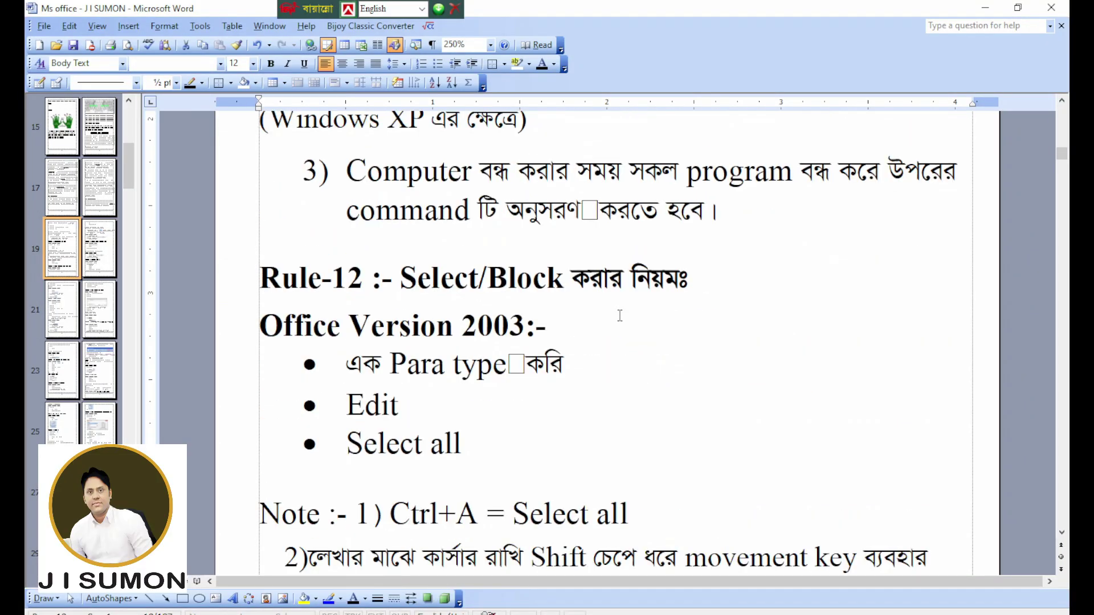
drag(402, 279, 669, 301)
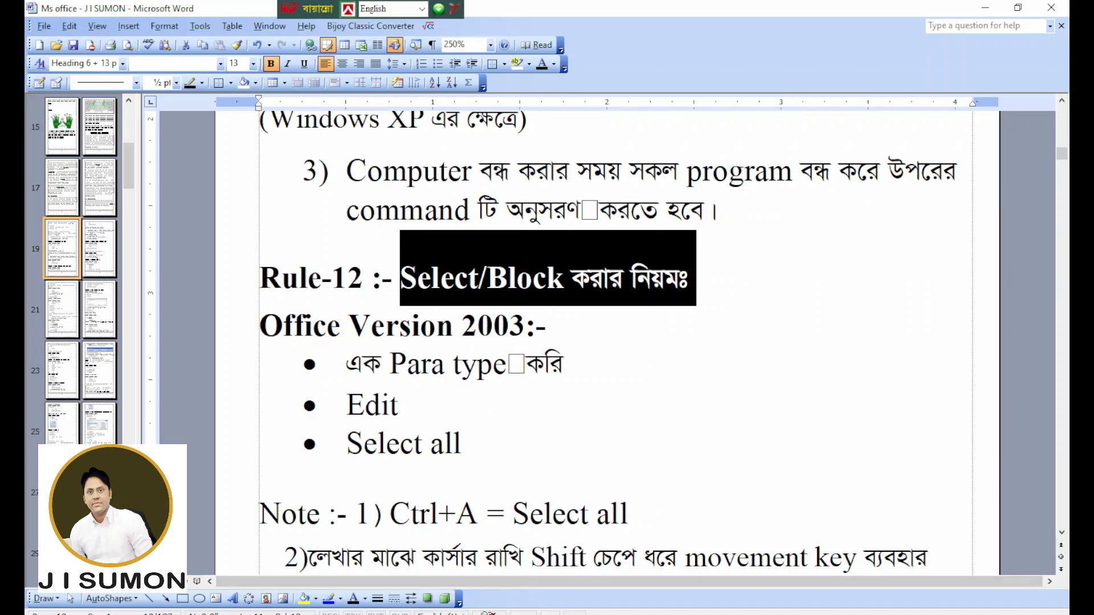
Step: In the Deshgoro3 document, replace "Print Preview" with "Select/ Block" in the sample sentence
click(569, 584)
drag(581, 156, 196, 147)
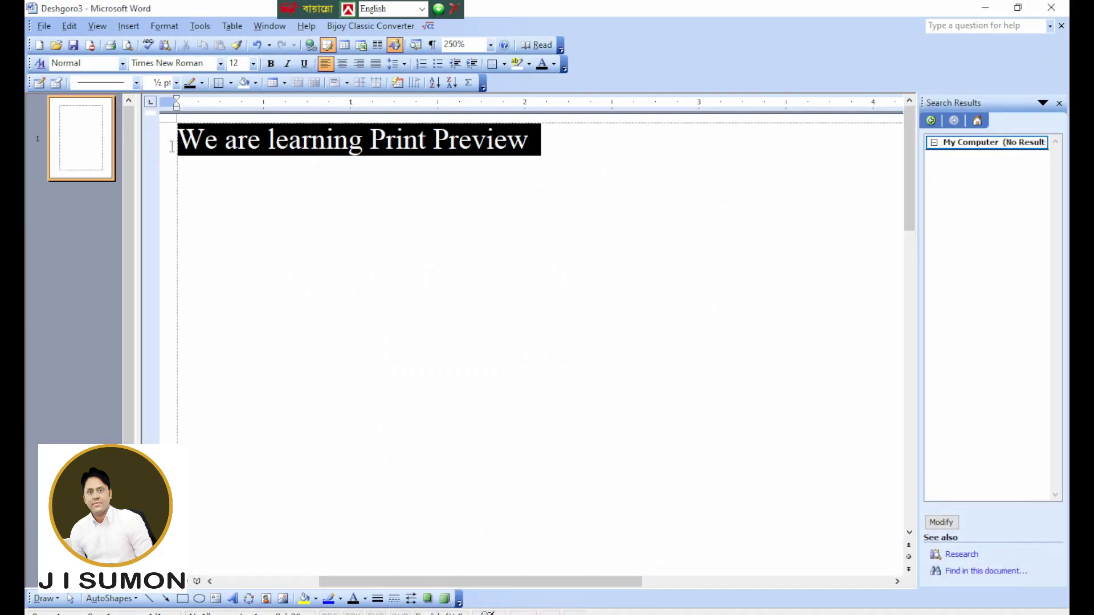
click(552, 169)
drag(552, 169, 389, 140)
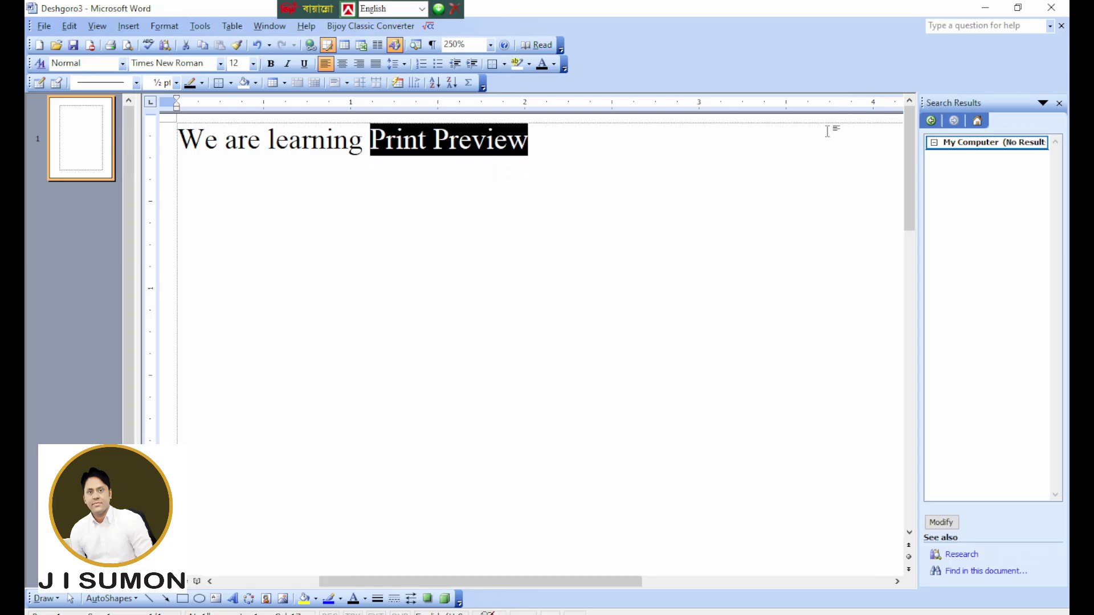
text(Selet)
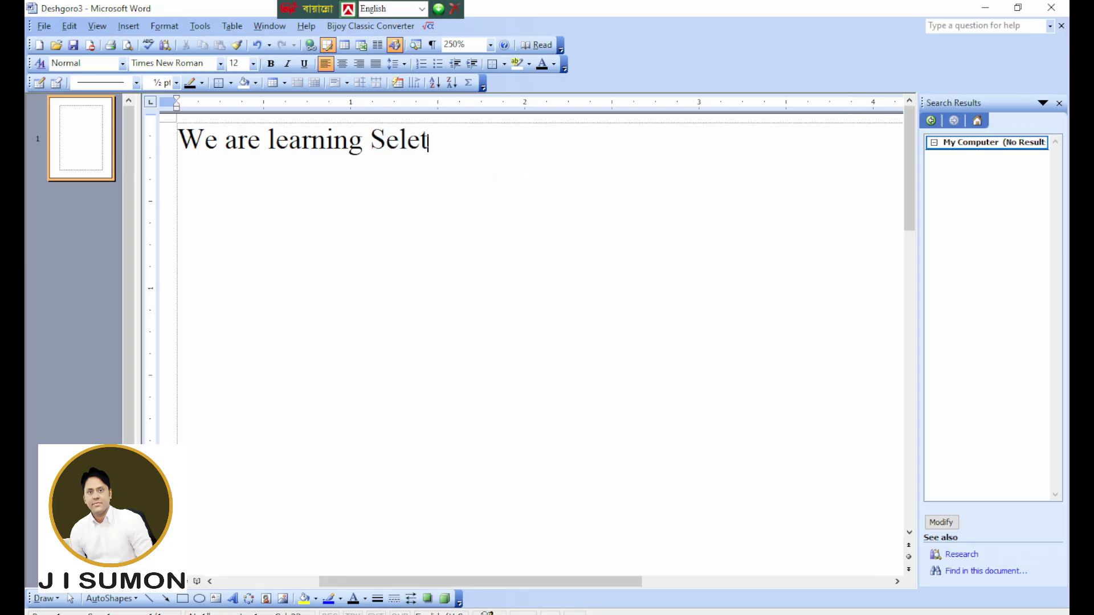
key(BackSpace)
text(ct / Block)
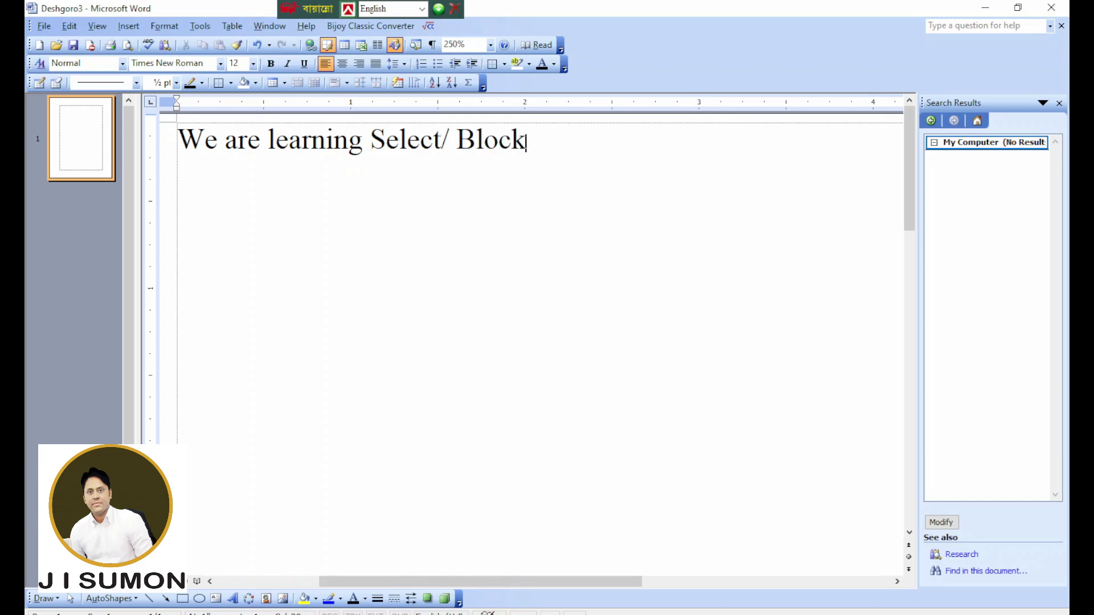
drag(593, 164, 233, 180)
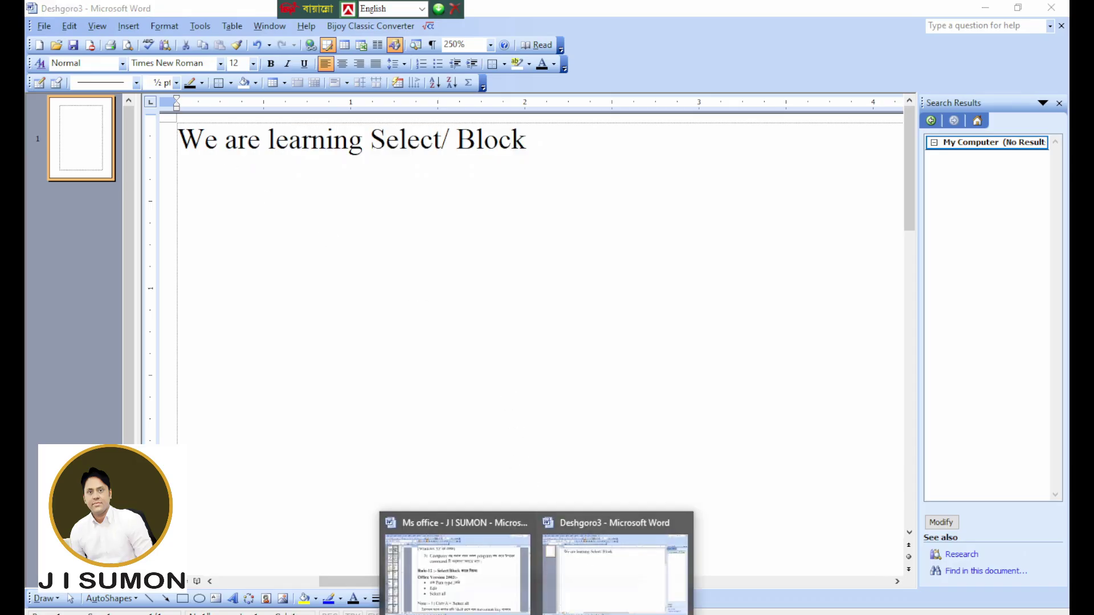
Step: In the notes, replace the stray box character after "type" in Rule-12's first bullet with a space and highlight the Select all bullet
click(463, 595)
drag(351, 373, 555, 379)
click(515, 369)
key(BackSpace)
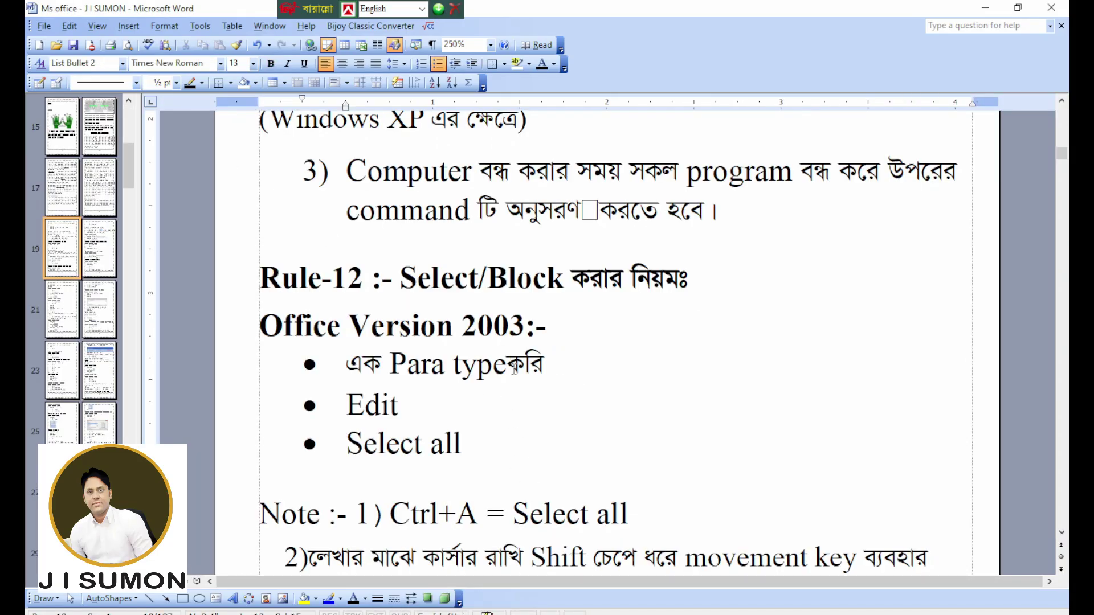
drag(348, 405, 388, 457)
Step: Switch to the Deshgoro3 document and select its entire text with the Select All command
click(537, 614)
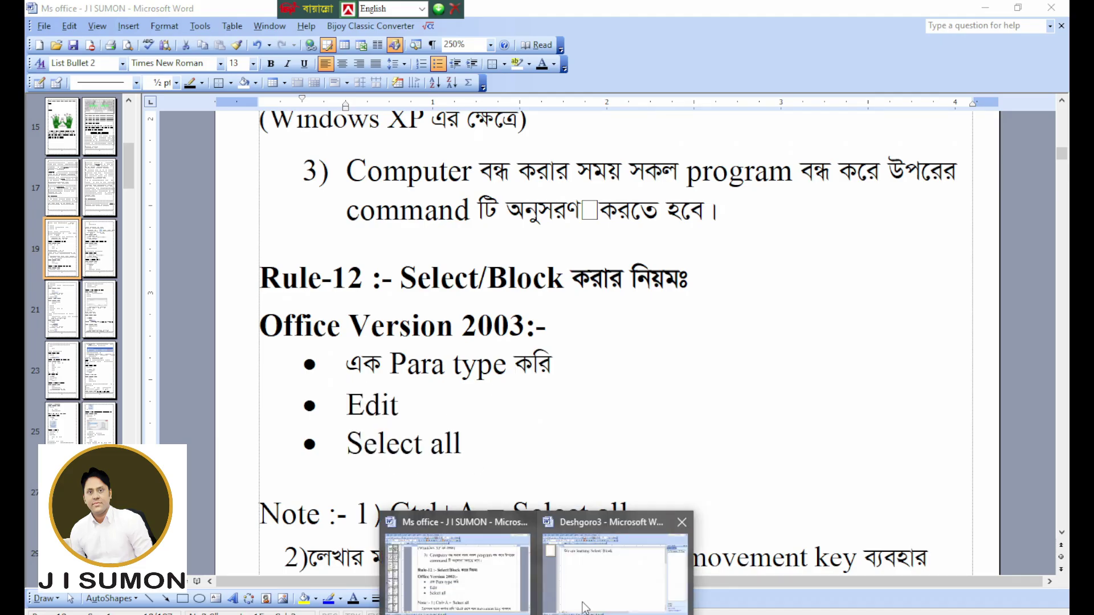
click(581, 599)
click(375, 265)
click(589, 140)
click(69, 26)
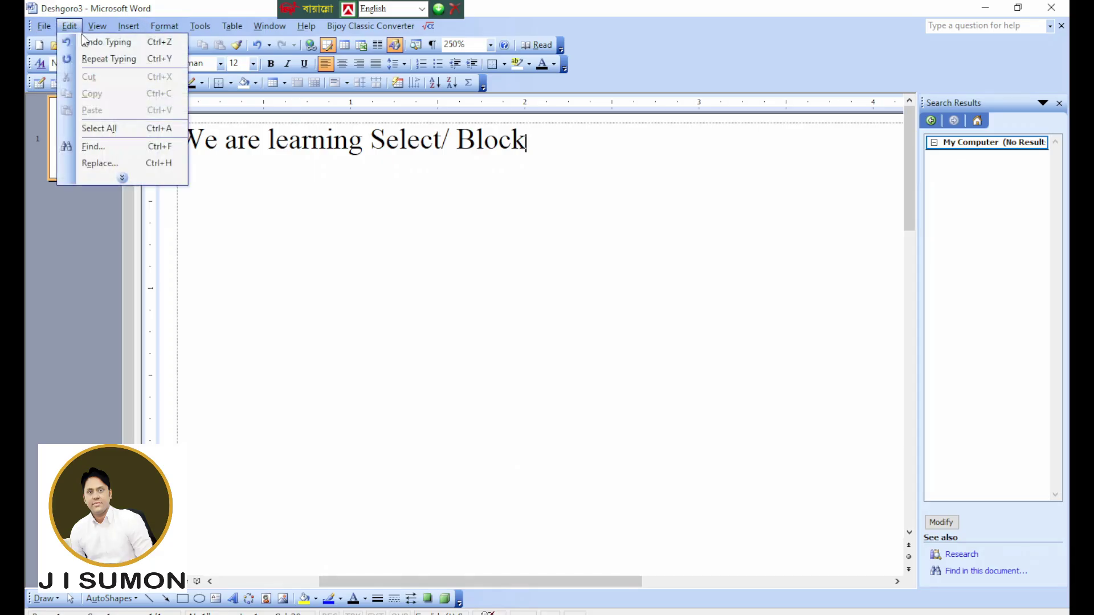
click(106, 131)
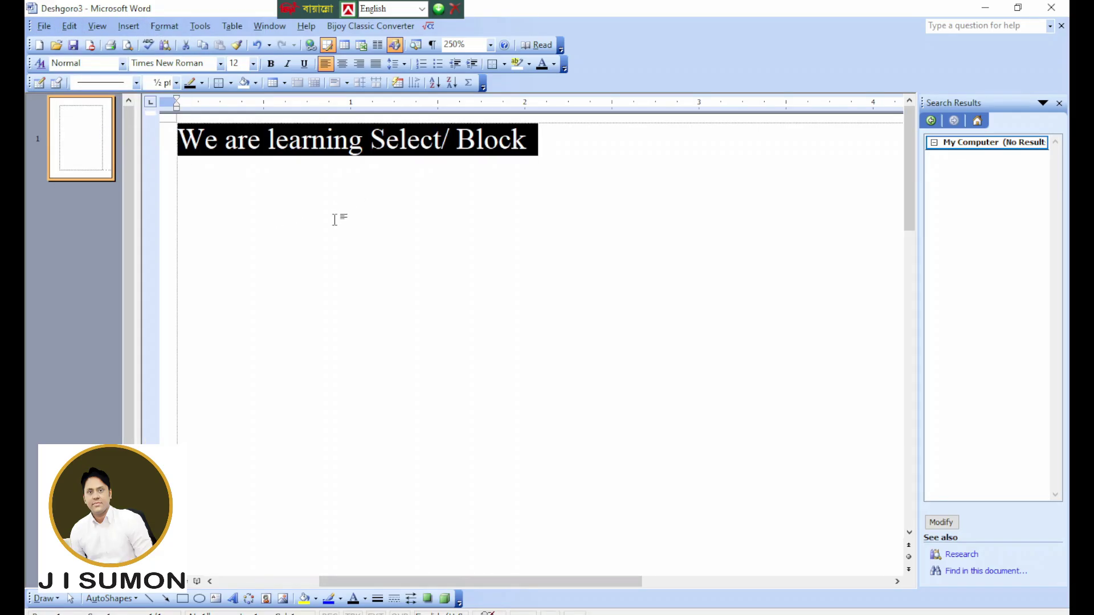
Step: Clear the selection, manually select the word "Select" and the whole sentence twice, and deselect it again
click(438, 185)
drag(442, 143, 371, 146)
drag(532, 147, 176, 145)
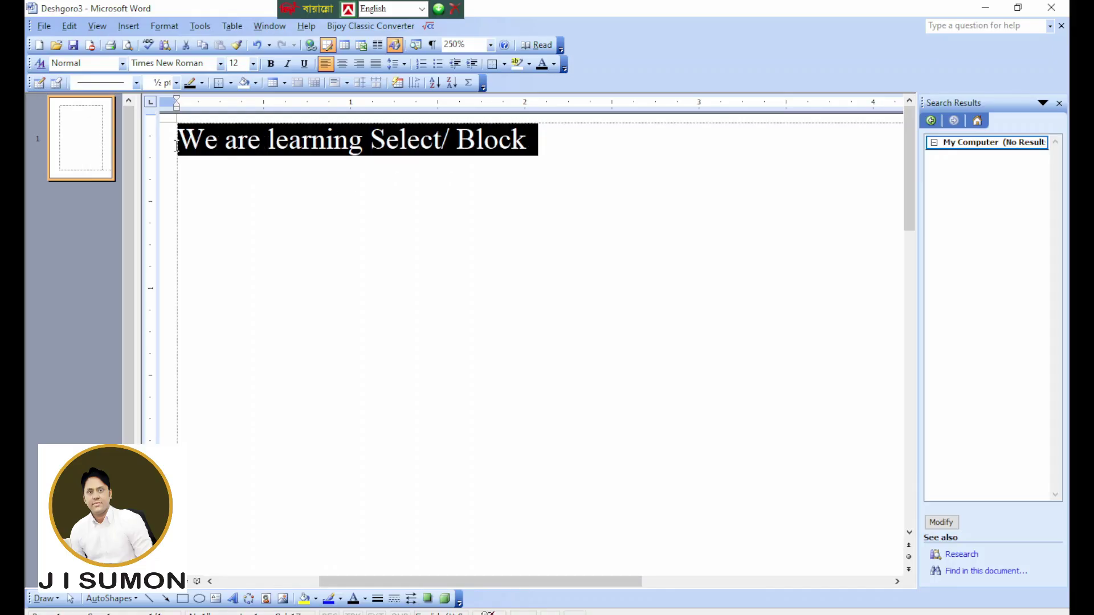
click(406, 247)
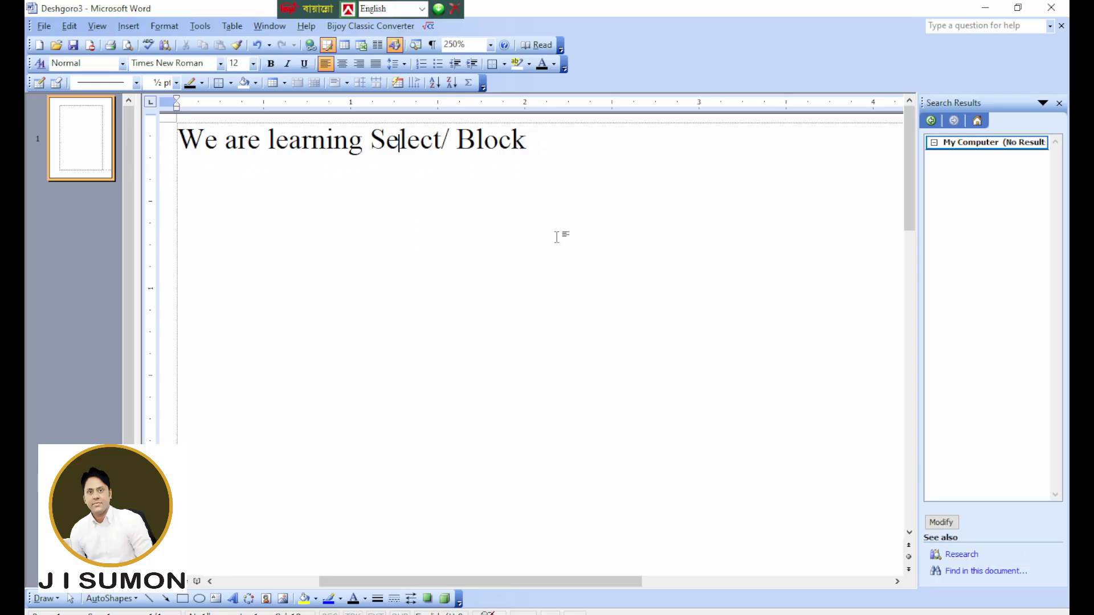
drag(564, 155, 190, 161)
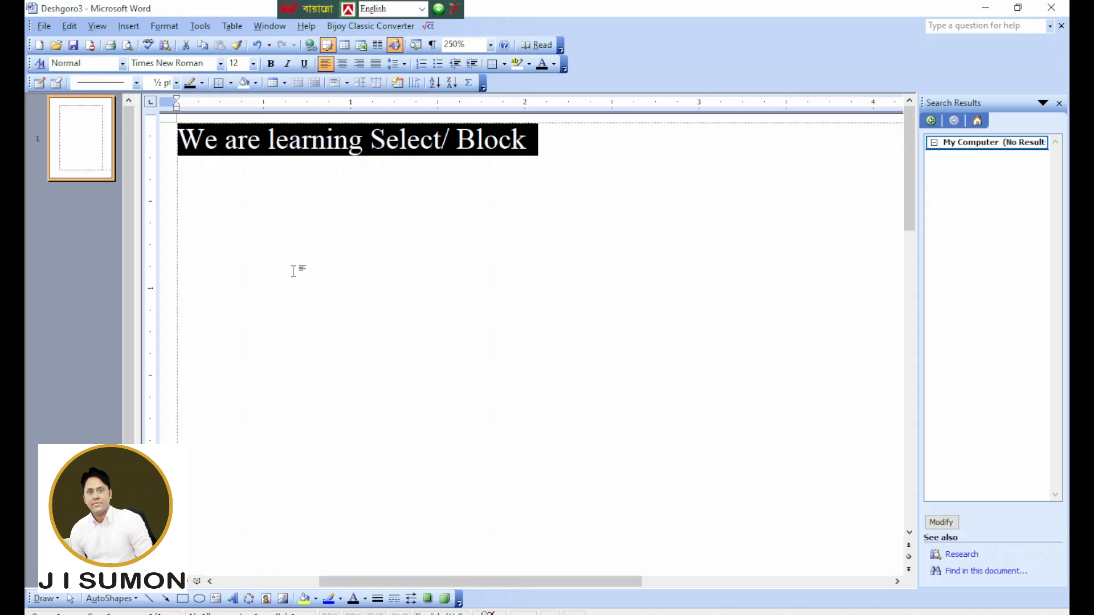
click(600, 349)
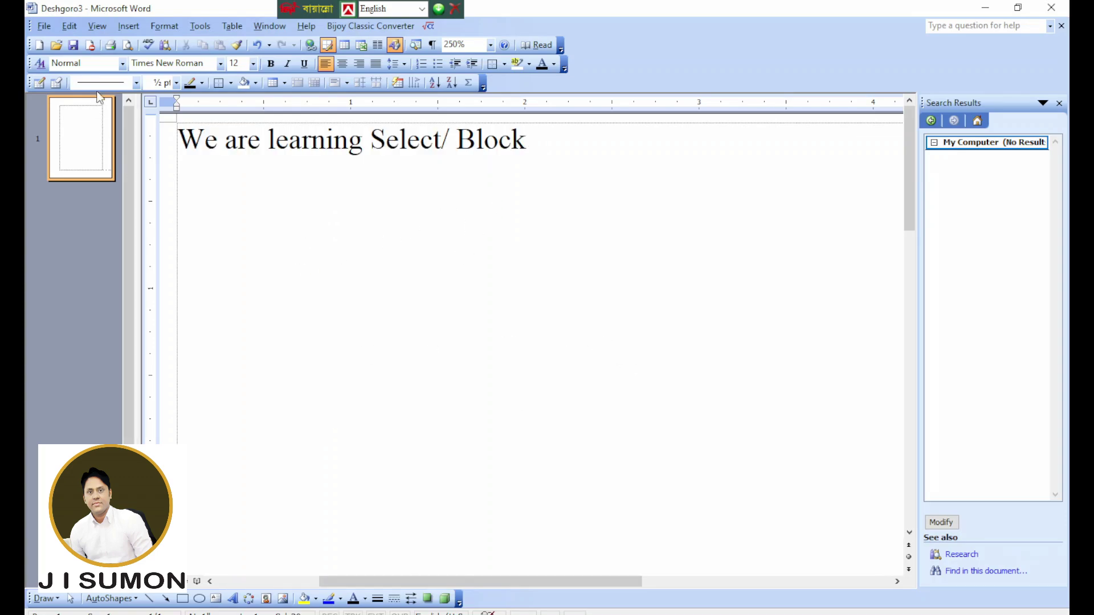
Step: Apply Select All to the sample sentence once more and deselect it, leaving the cursor after "Block"
click(69, 26)
click(97, 128)
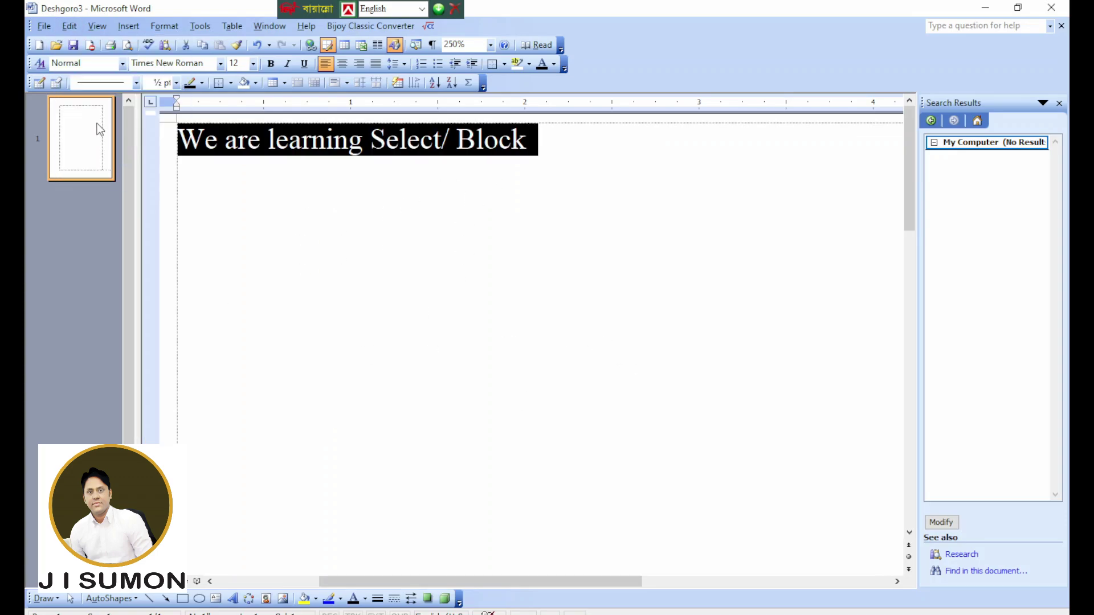
click(343, 181)
click(540, 148)
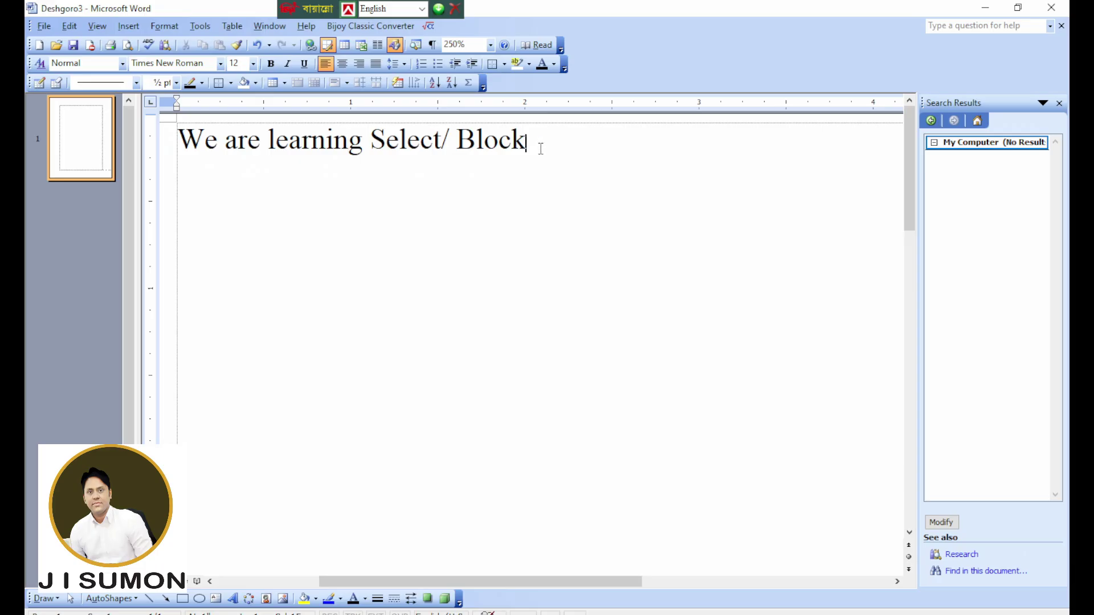
Step: Return to the Ms office notes and highlight Rule-12's first note, "Ctrl+A = Select all"
mouse_move(537, 614)
click(451, 564)
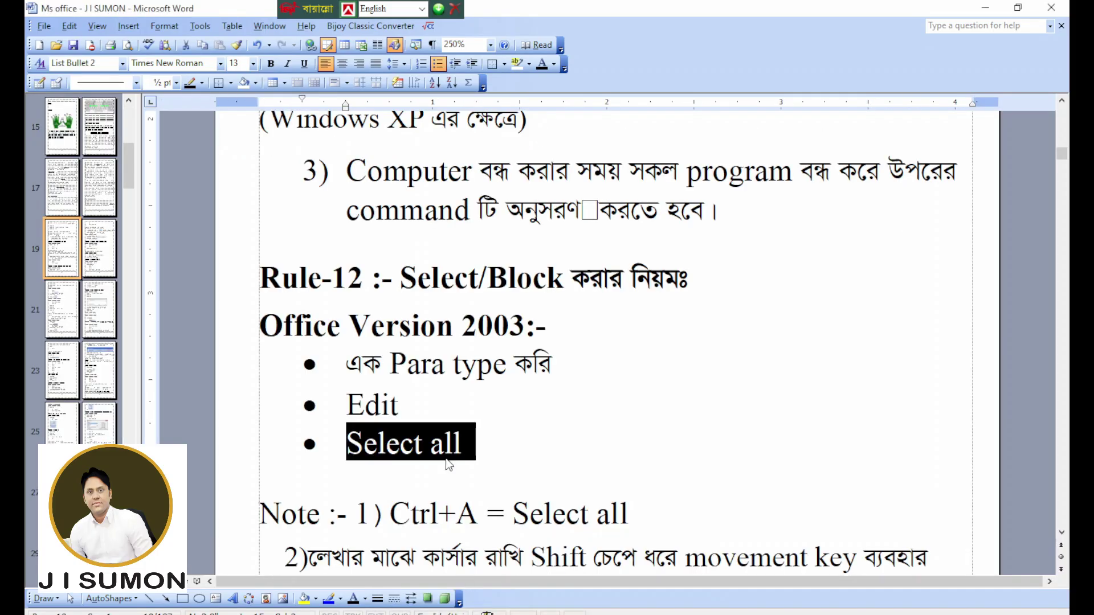
scroll(395, 431, down, 1)
drag(396, 431, 647, 431)
Step: Select all the text of the Deshgoro3 document as described in Rule-12's first note
click(537, 614)
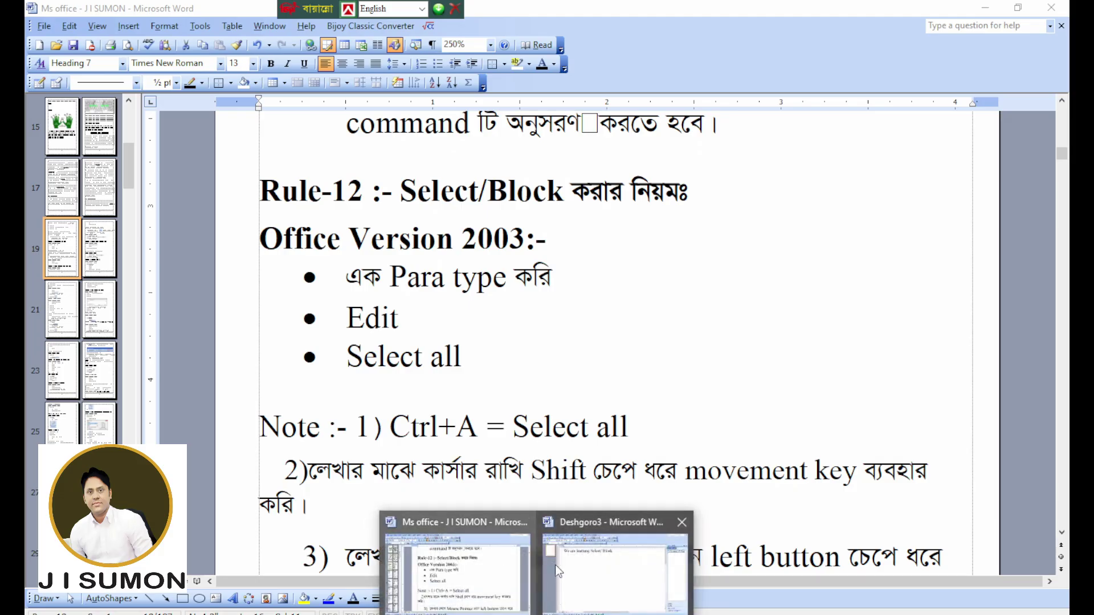
click(619, 569)
key(ctrl+a)
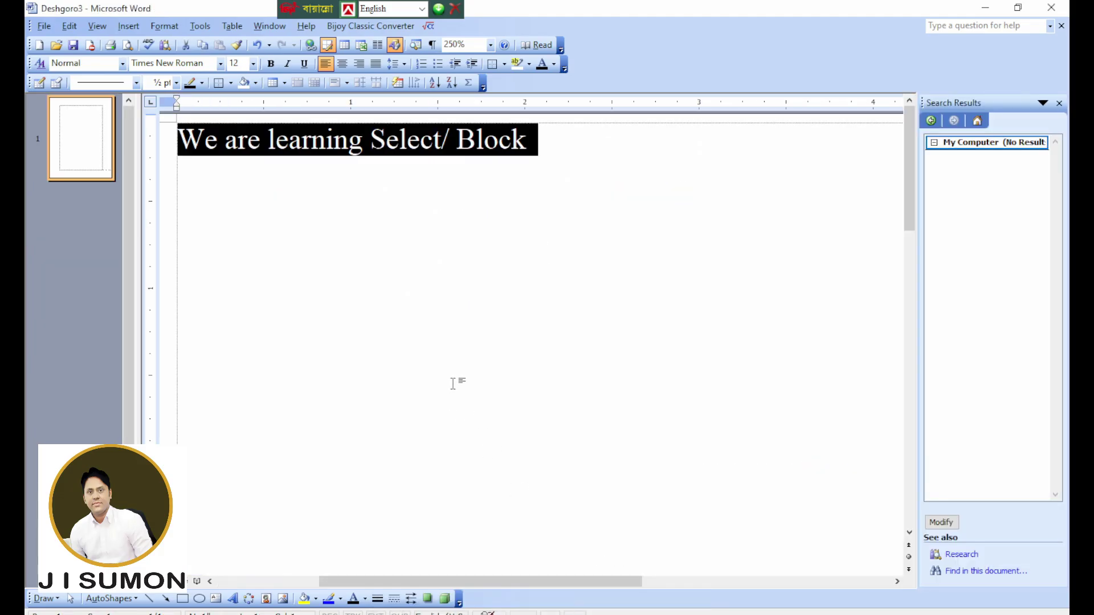
Step: Go back to the Ms office notes and examine Rule-12's second note about selecting with Shift and the movement keys
click(538, 614)
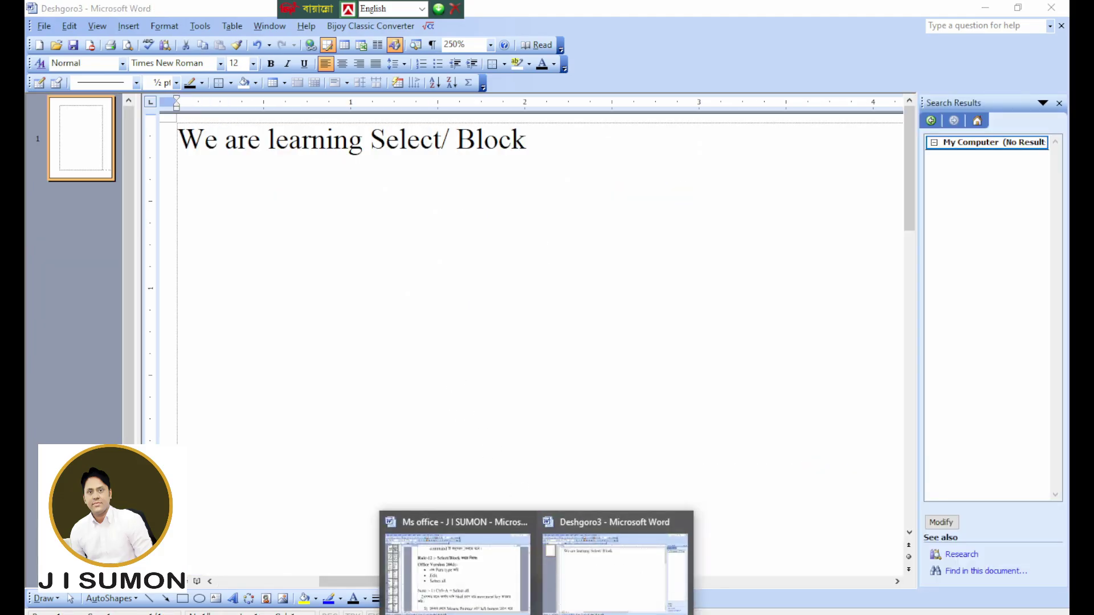
click(453, 601)
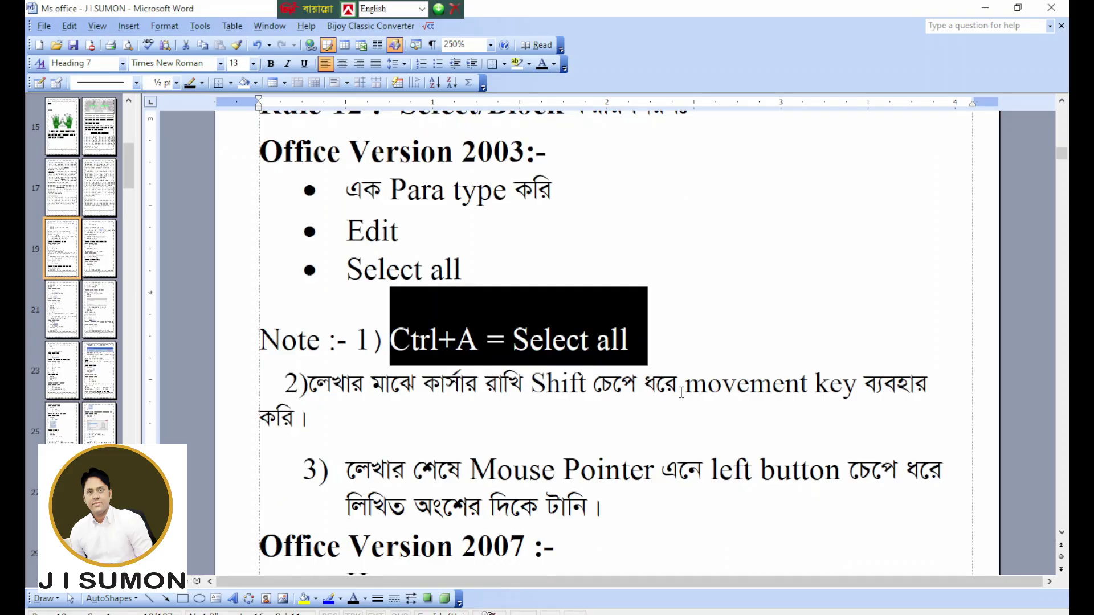
click(872, 388)
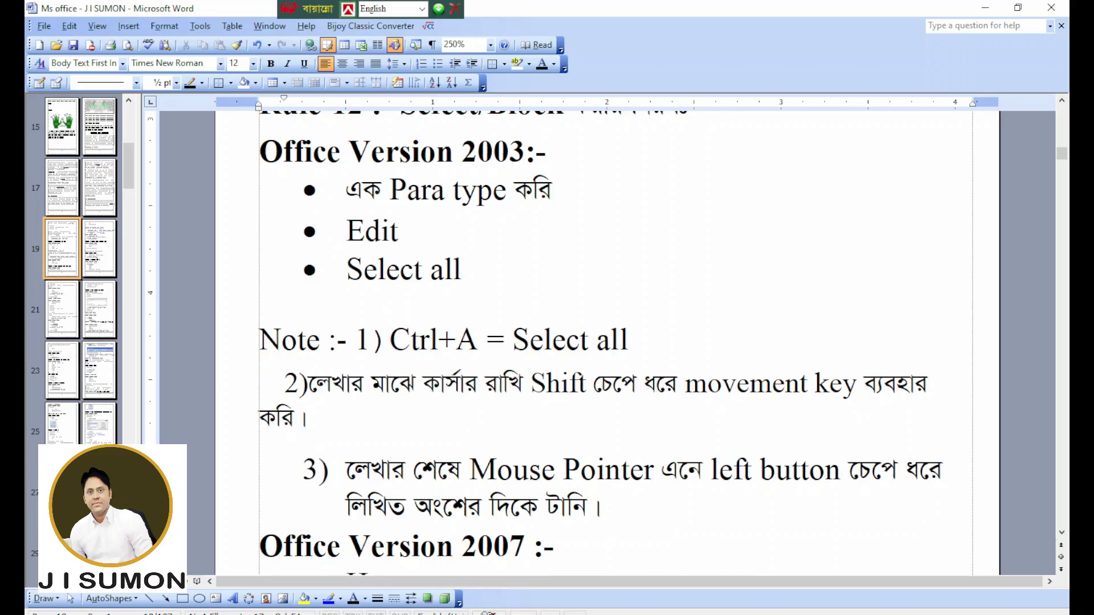
Step: Return to the Deshgoro3 document and, starting after "learning", extend a keyboard selection forward over "Select/ Block"
mouse_move(538, 610)
click(576, 555)
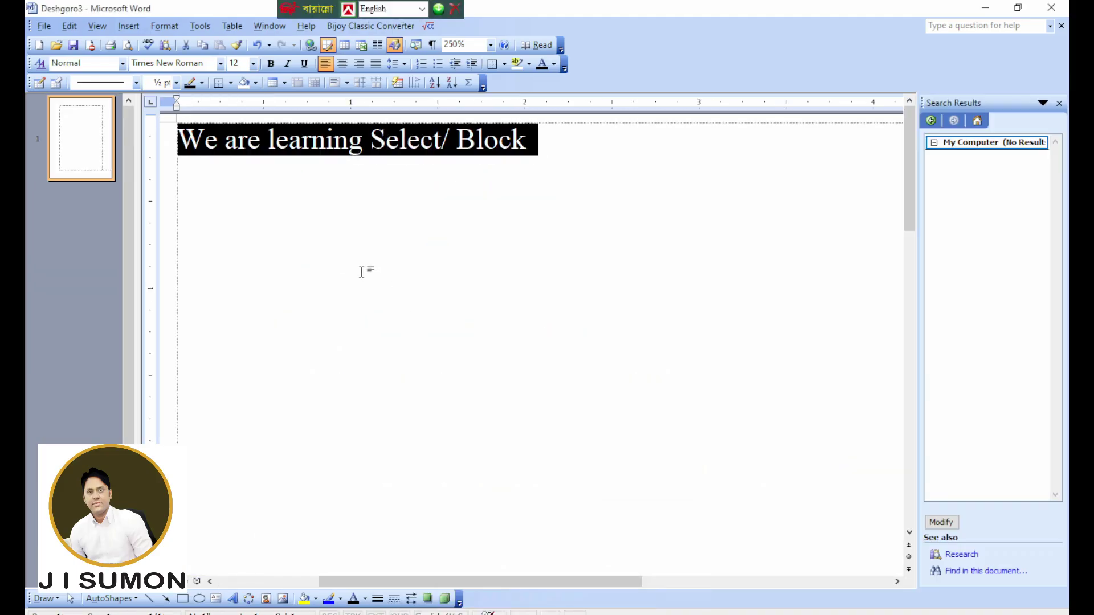
click(365, 139)
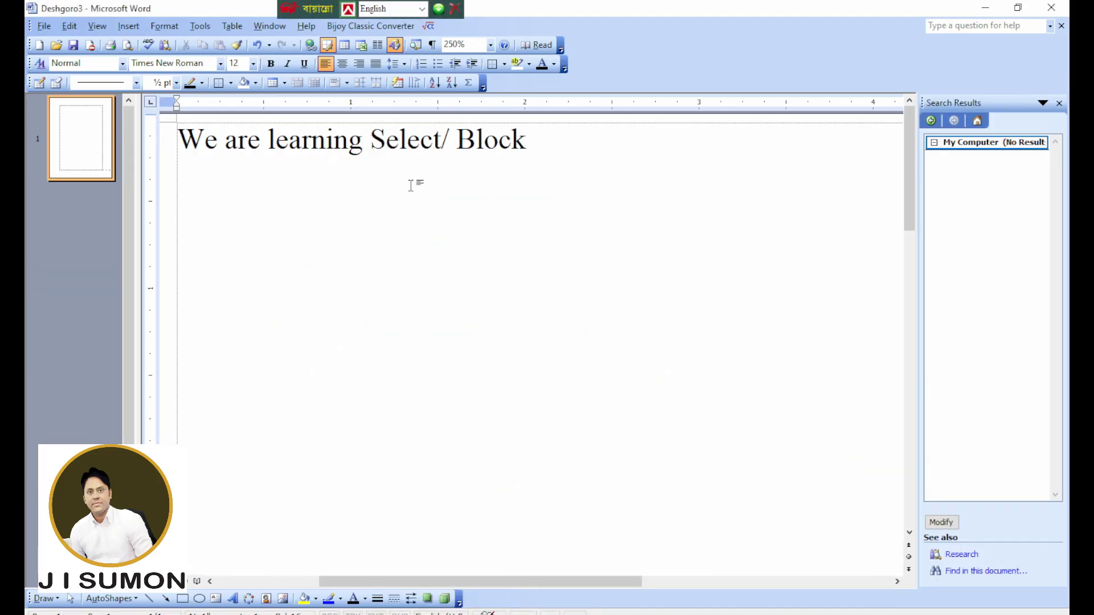
key(shift+Right)
key(shift+Right)
key(shift+Right)
key(shift+Right)
key(shift+Right)
key(shift+Right)
key(shift+Right)
key(shift+Right)
key(shift+Right)
key(shift+Right)
key(shift+Right)
key(shift+Right)
key(shift+Right)
key(shift+Right)
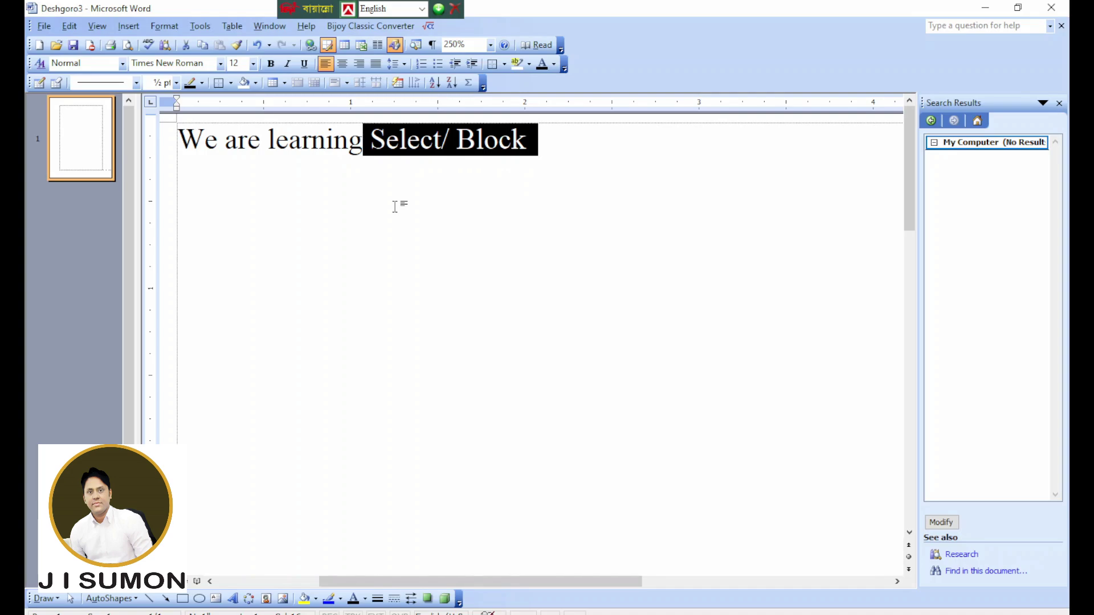
Step: Reverse the keyboard selection backward from the same point to cover "are learning", and deselect with the cursor at the sentence's end
key(shift+Left)
key(shift+Left)
key(shift+Left)
key(shift+Left)
key(shift+Left)
key(shift+Left)
key(shift+Left)
key(shift+Left)
key(shift+Left)
key(shift+Left)
key(shift+Left)
key(shift+Left)
key(shift+Left)
key(shift+Left)
key(shift+Left)
key(shift+Left)
key(shift+Left)
key(shift+Left)
key(shift+Left)
key(shift+Left)
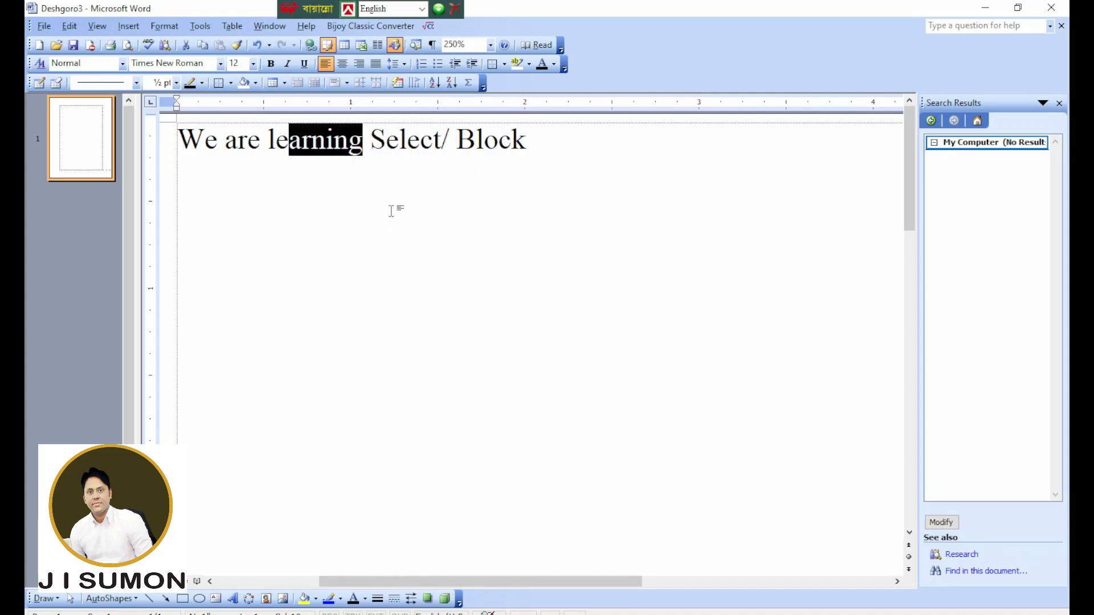
key(shift+Left)
key(shift+Left)
key(shift+Left)
key(shift+Left)
key(shift+Left)
key(shift+Left)
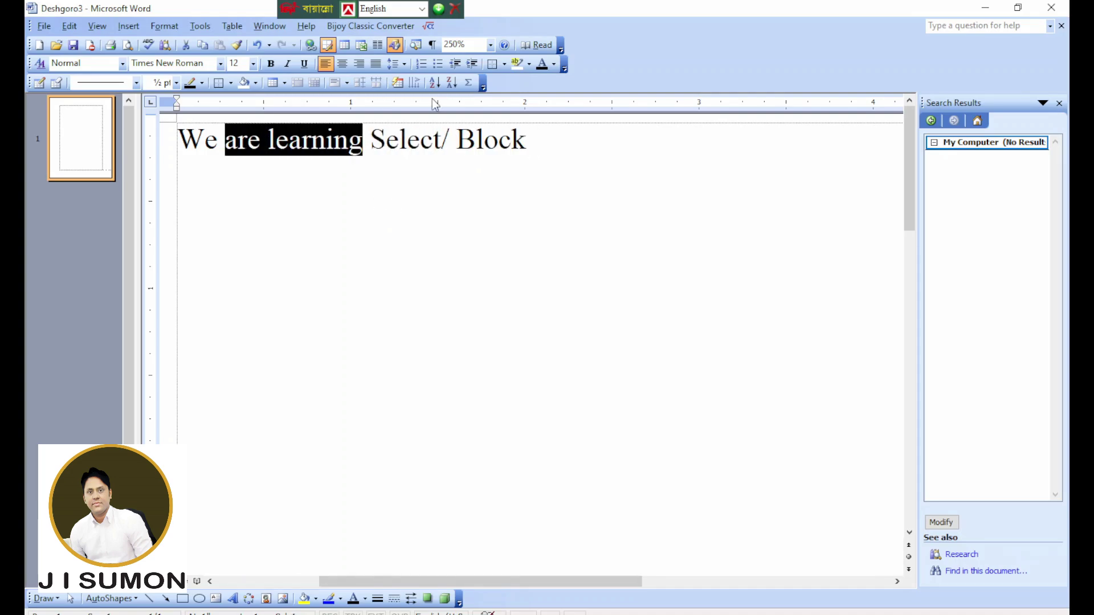
click(562, 141)
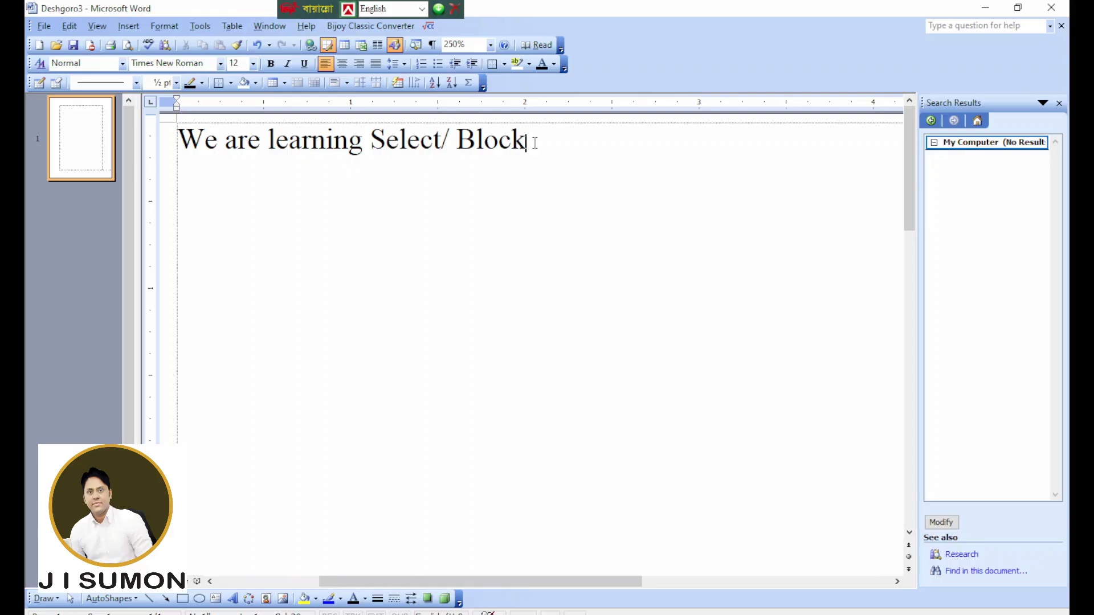
Step: Use the mouse to select backward from the sentence's end over "Select/ Block" and again as far as "are", clearing each selection
drag(534, 143, 363, 151)
click(448, 174)
click(535, 143)
drag(535, 142, 228, 151)
click(422, 144)
drag(566, 145, 638, 189)
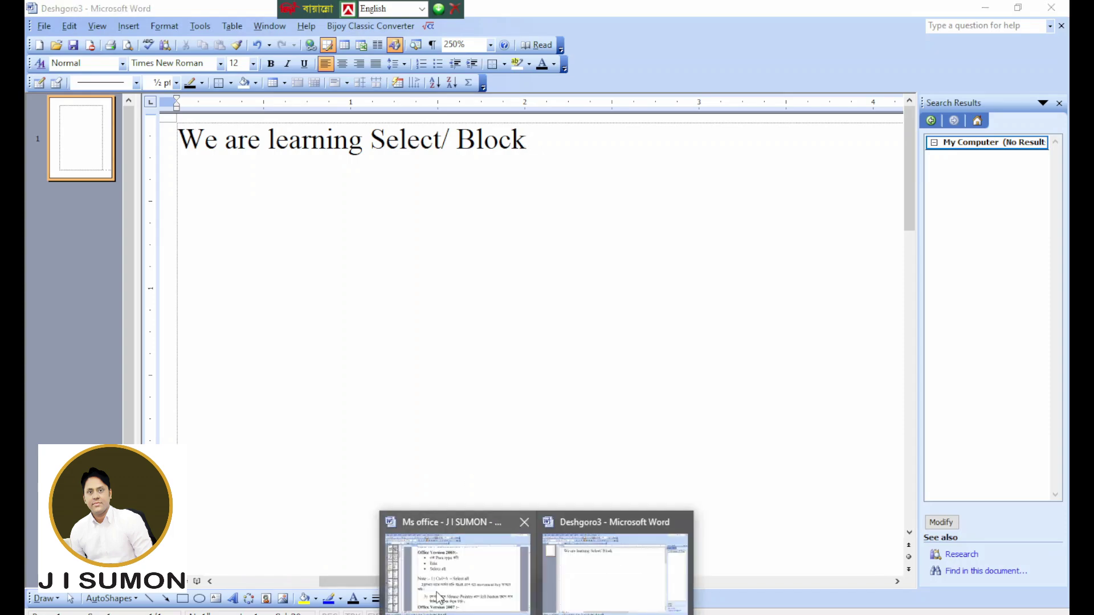
Step: Go back to the Ms office notes and examine the Office Version 2003 steps of Rule-13, Undo Type
click(511, 520)
scroll(511, 520, down, 10)
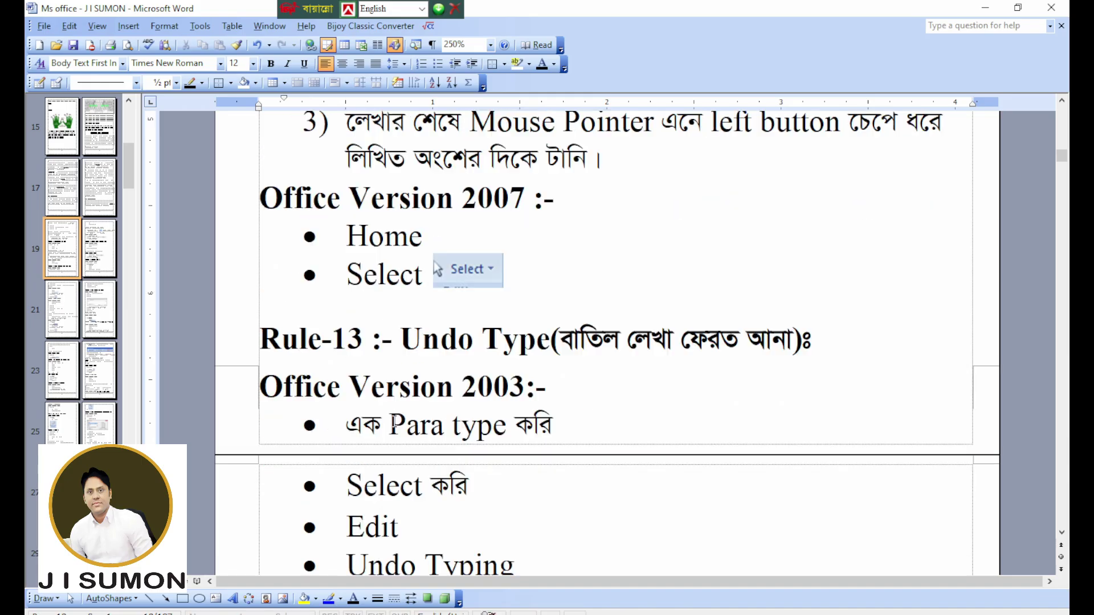
click(440, 190)
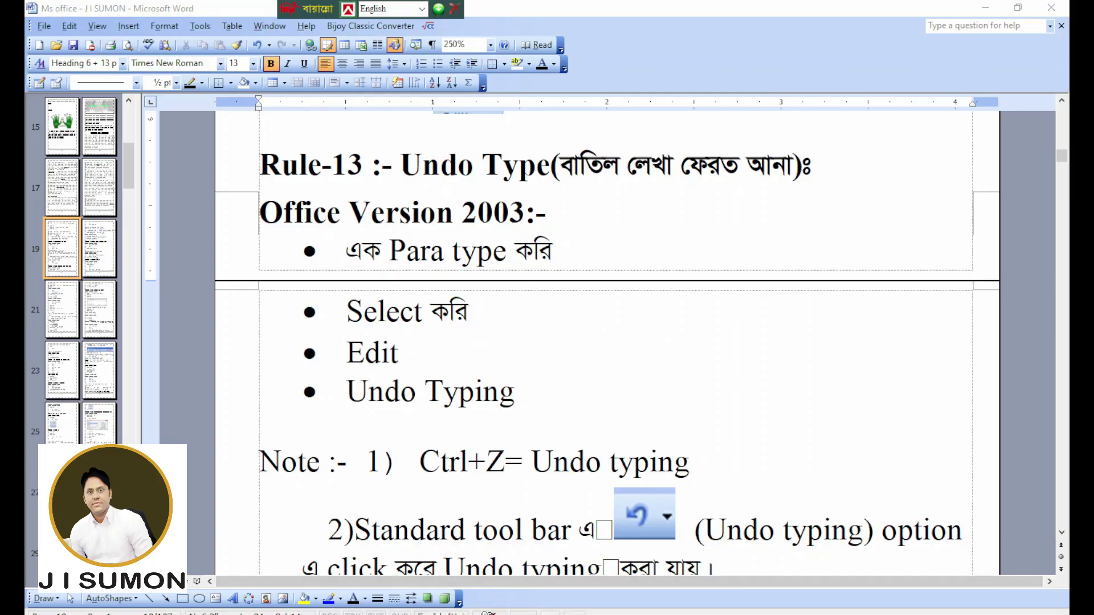
Step: Return to the Deshgoro3 document and replace "Select/ Block" in the sentence with "Undo Typing"
click(587, 580)
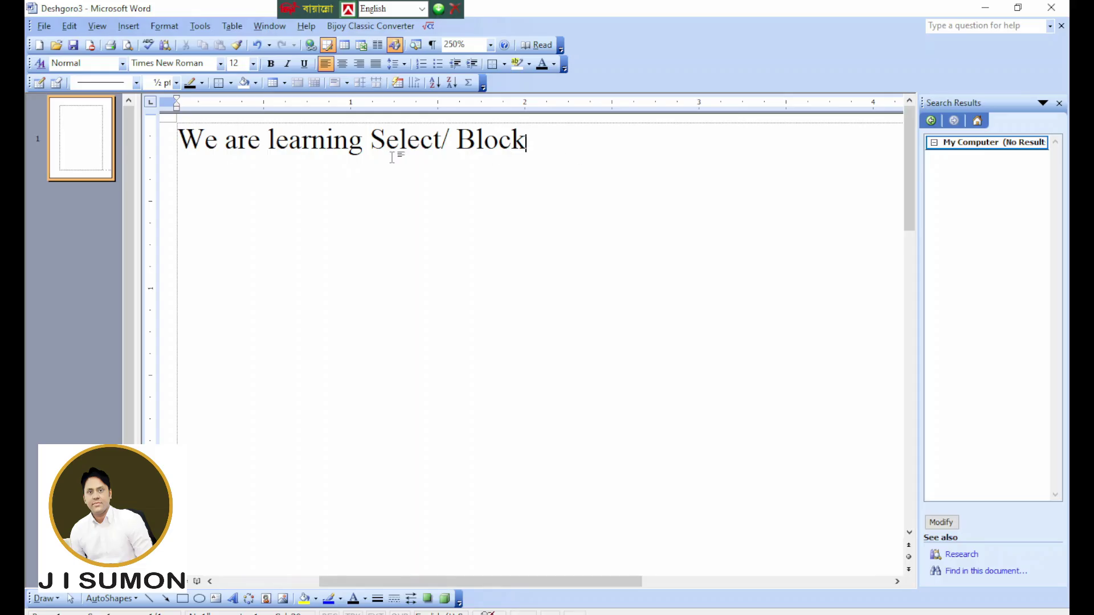
drag(527, 144, 408, 145)
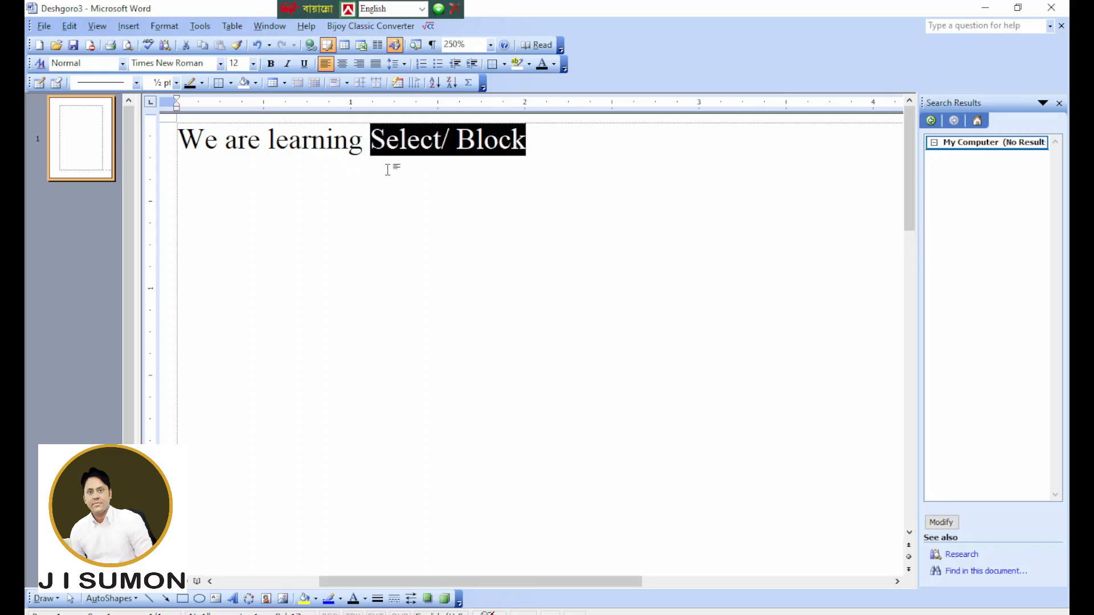
text(Undo T)
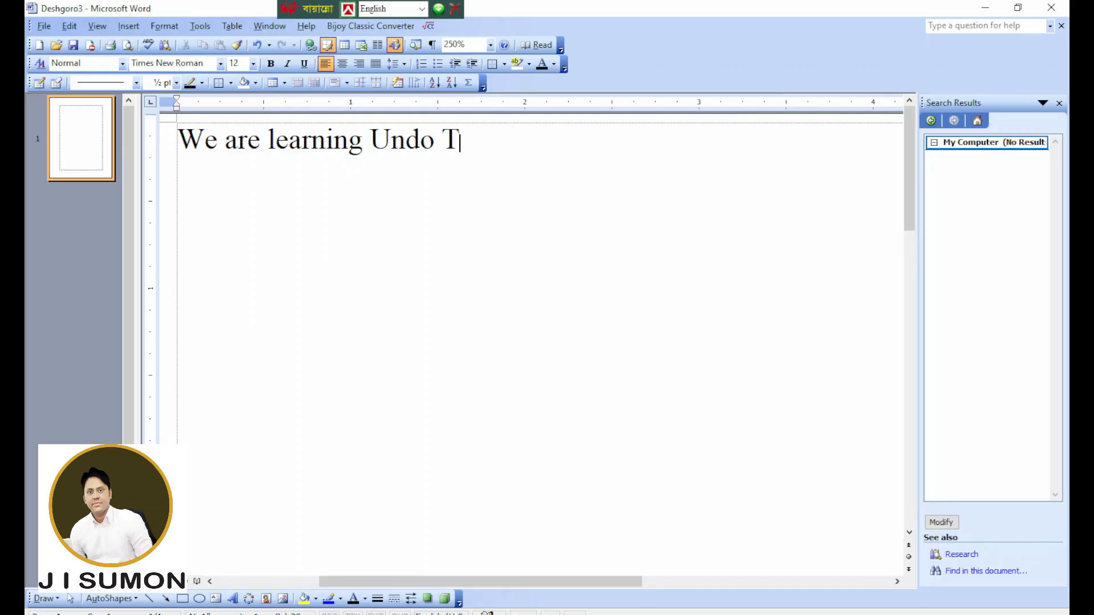
text(yping)
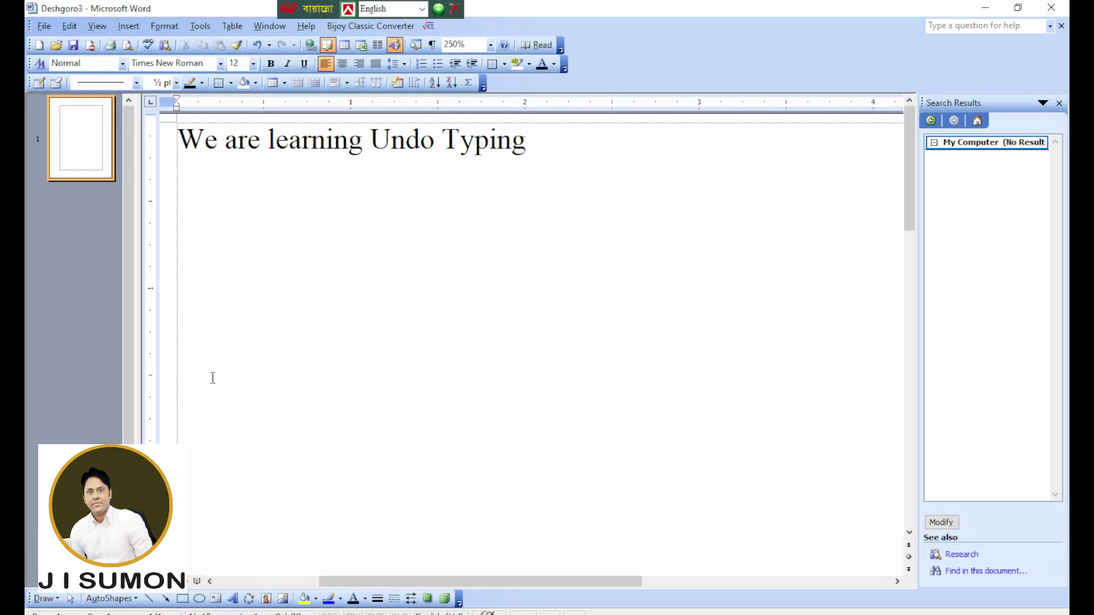
Step: Delete the whole sample sentence and undo the deletion, twice in a row
key(ctrl+a)
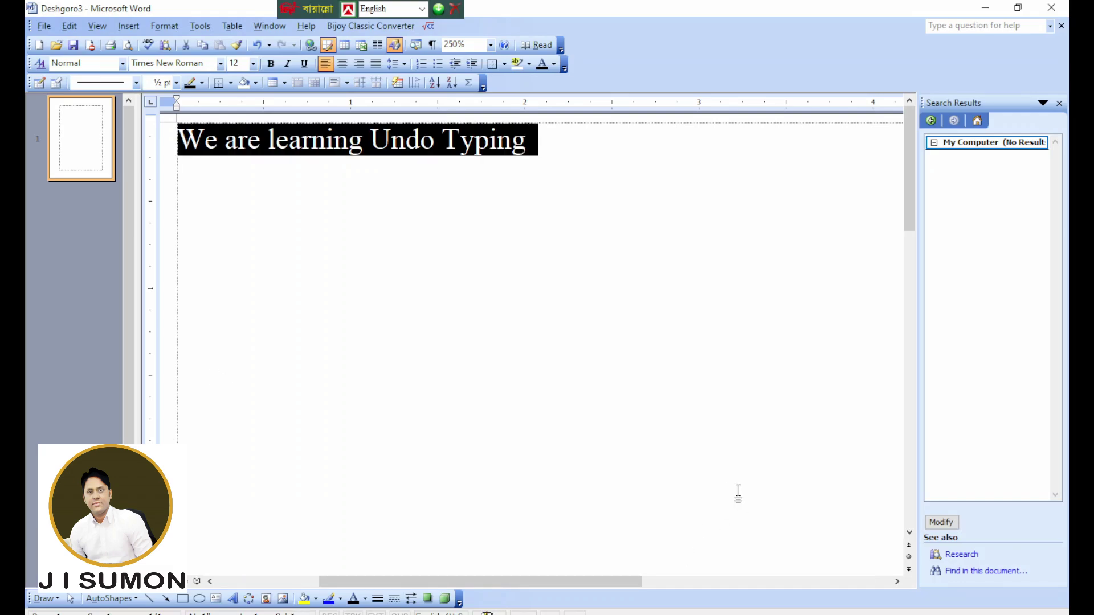
key(Delete)
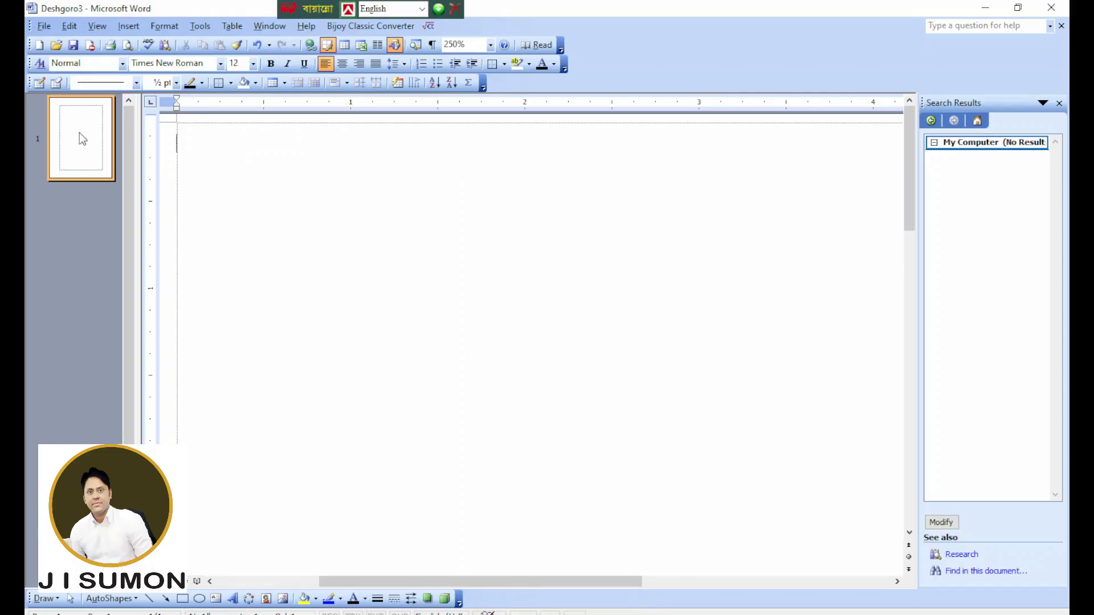
click(69, 26)
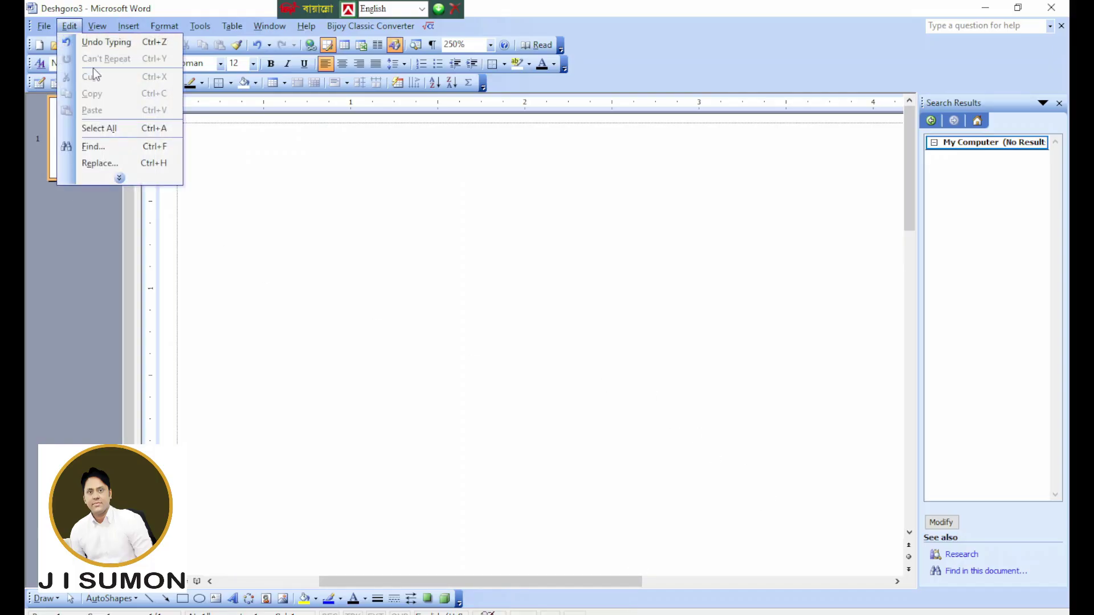
click(94, 43)
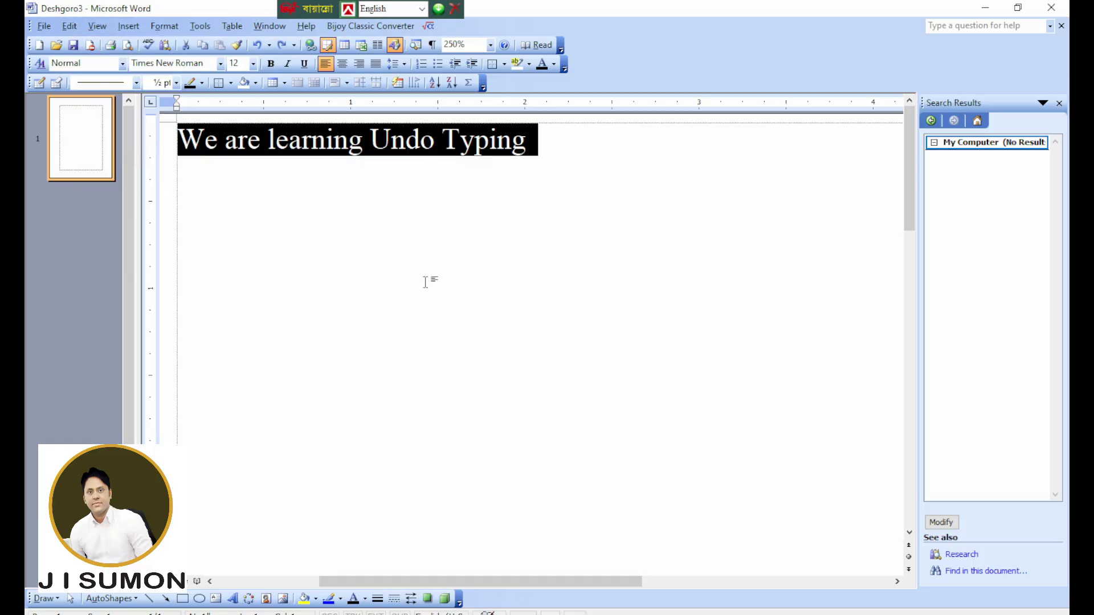
key(Delete)
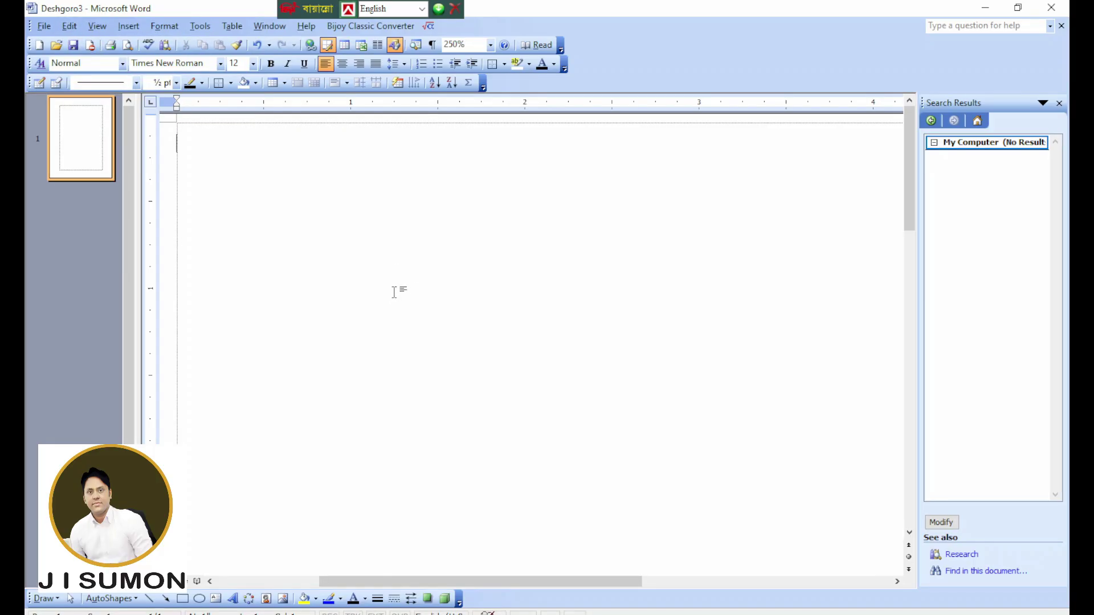
key(ctrl+z)
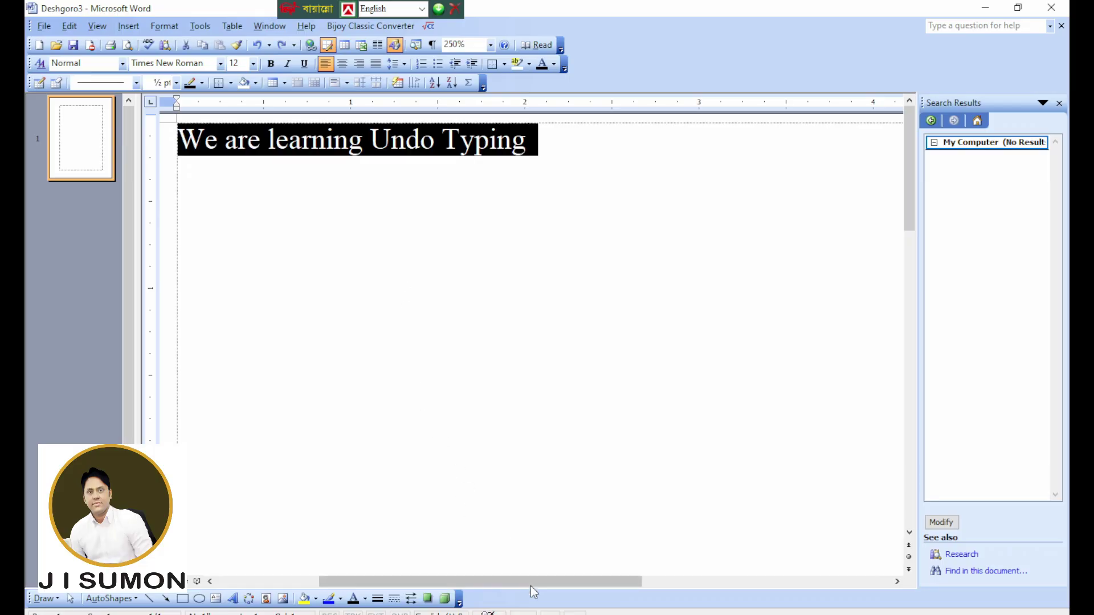
Step: Go back to the Ms office notes and highlight Rule-13's first note, "Ctrl+Z= Undo typing"
click(535, 614)
click(495, 588)
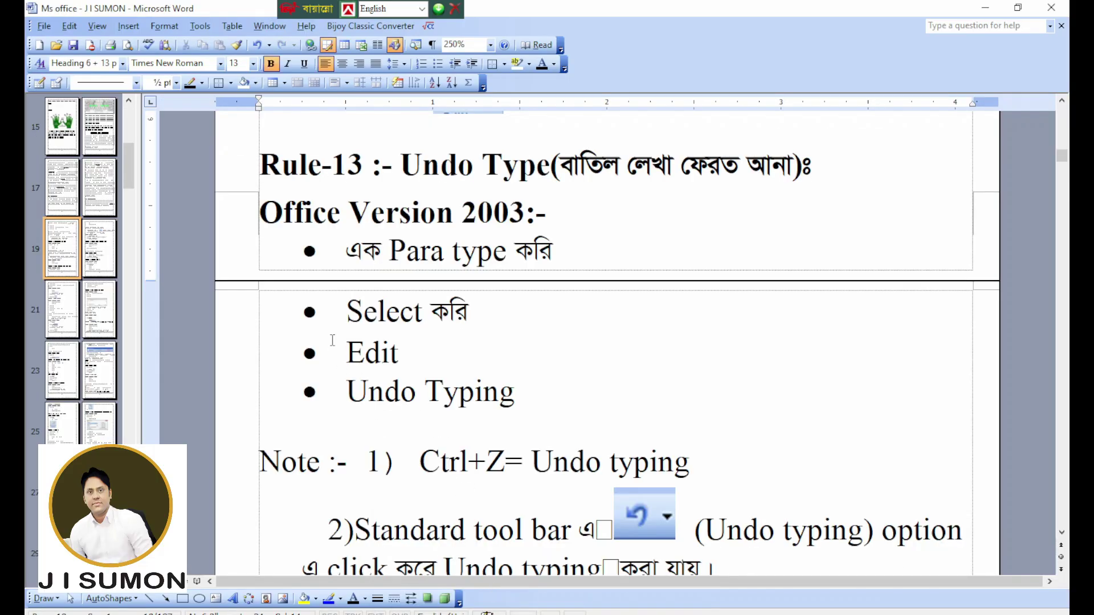
drag(436, 464, 676, 494)
Step: Highlight Rule-13's second note about the standard toolbar's Undo typing option, and deselect it
scroll(610, 473, down, 3)
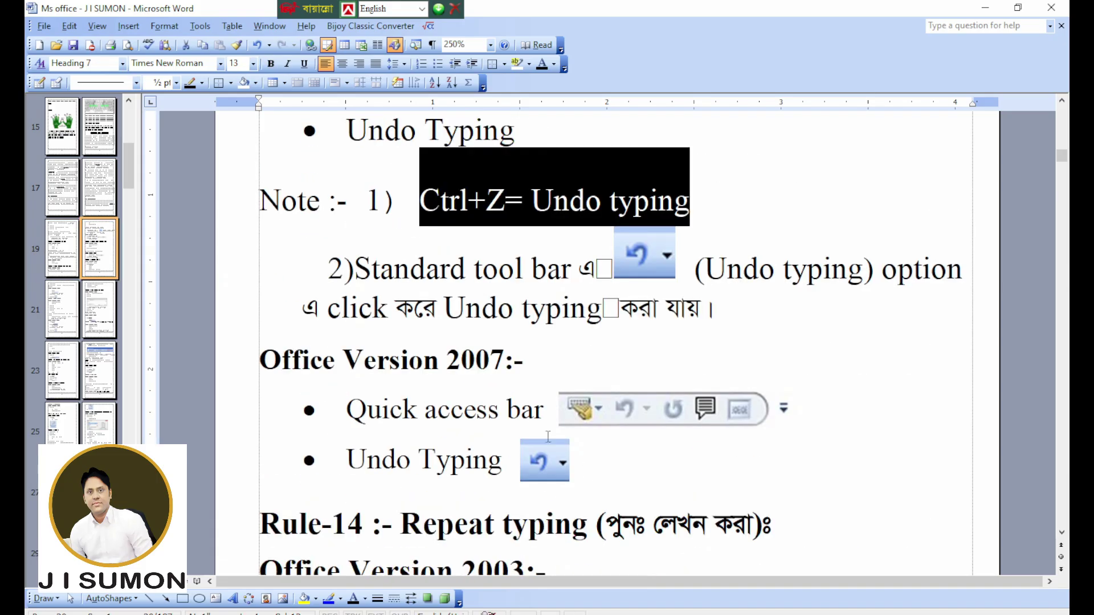
drag(355, 267, 784, 303)
click(778, 299)
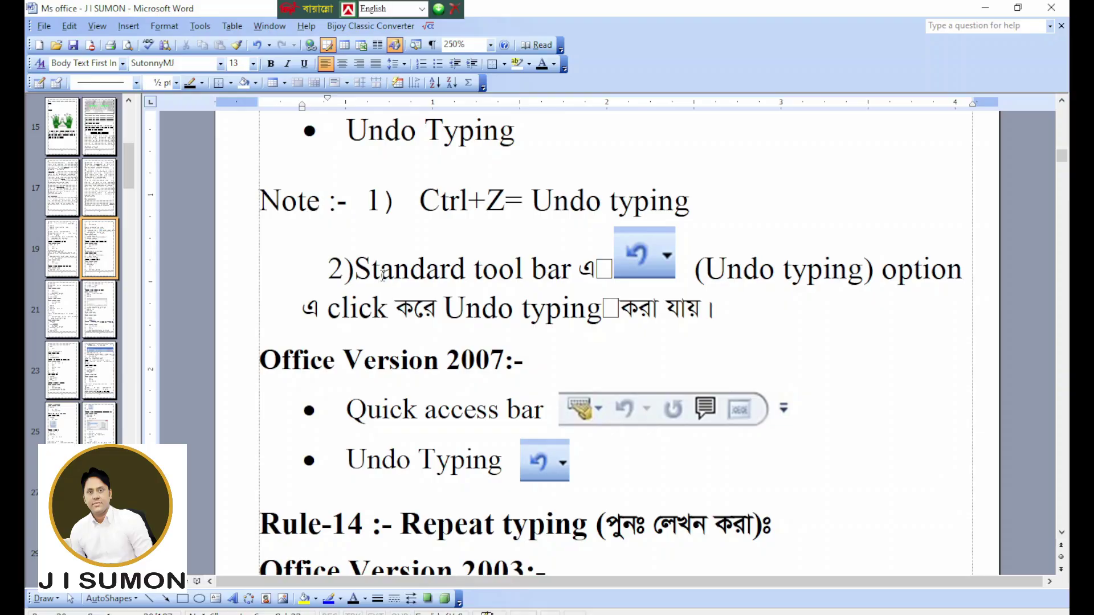
drag(359, 267, 720, 304)
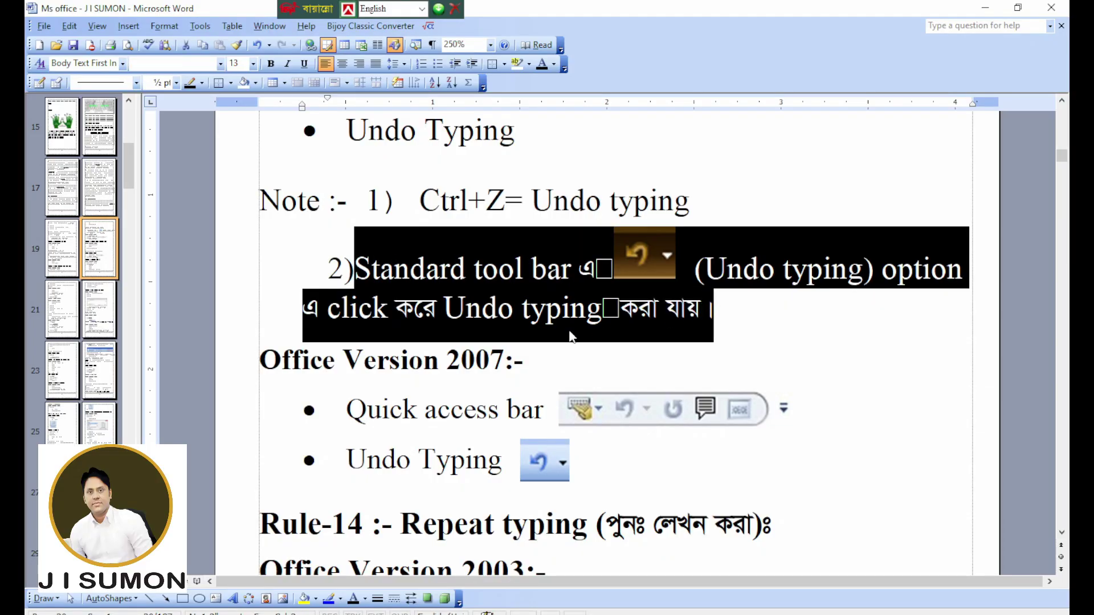
click(426, 324)
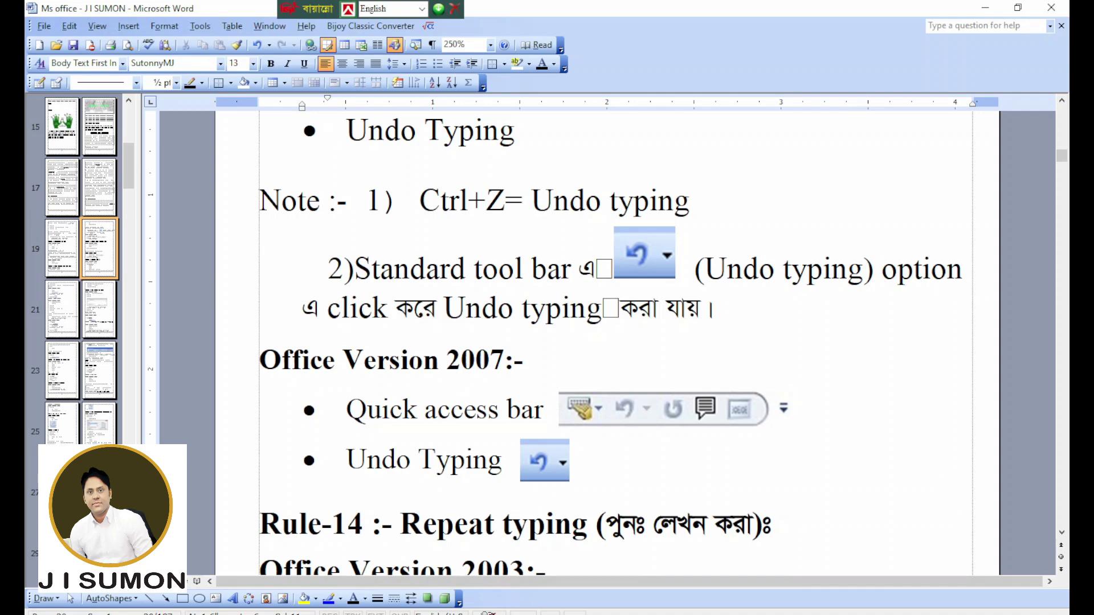
Step: Return to the Deshgoro3 document and append "with mouse" after "Undo Typing" in the sentence
click(590, 578)
click(588, 200)
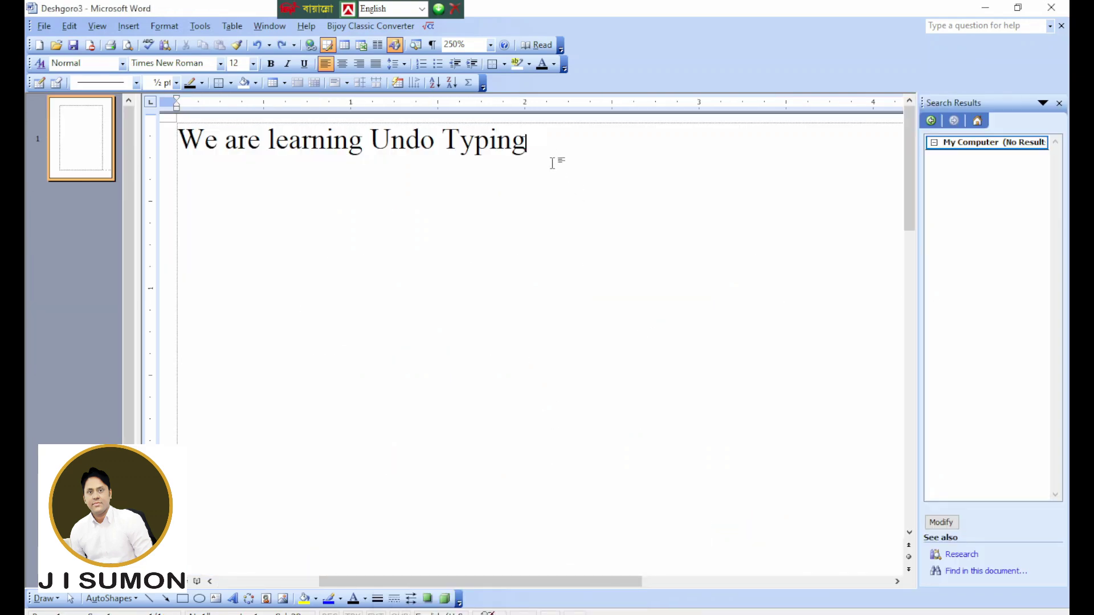
text(wih)
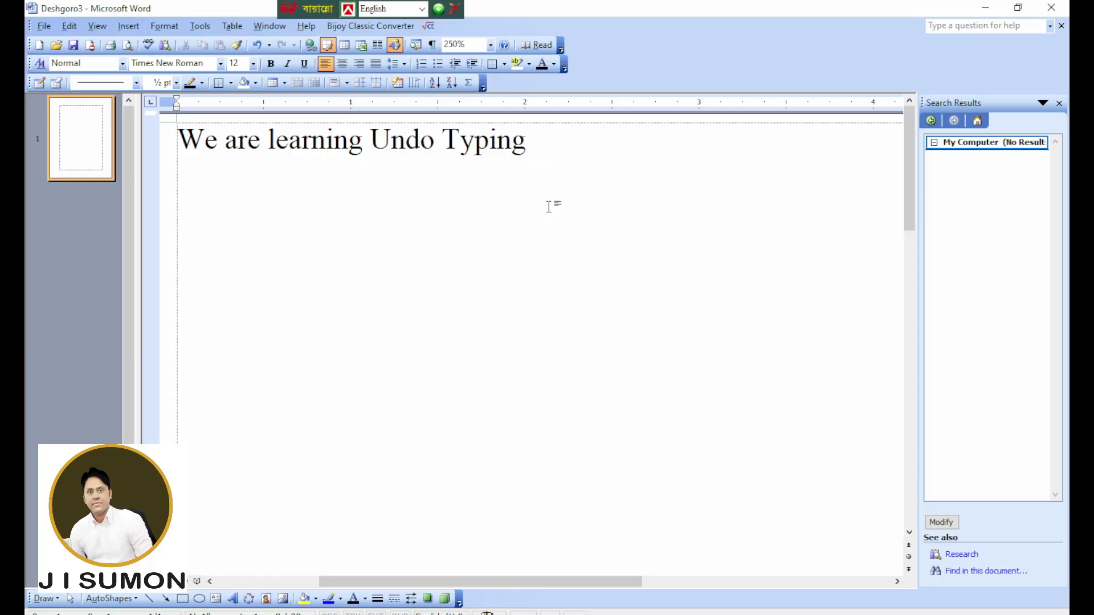
text(t)
key(BackSpace)
text(th mouse)
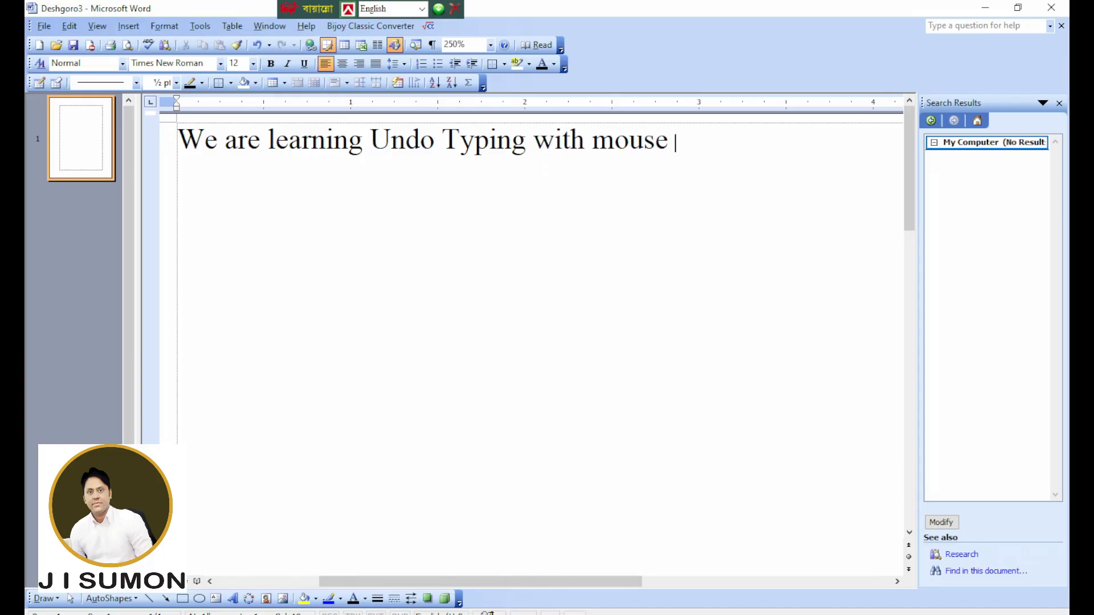